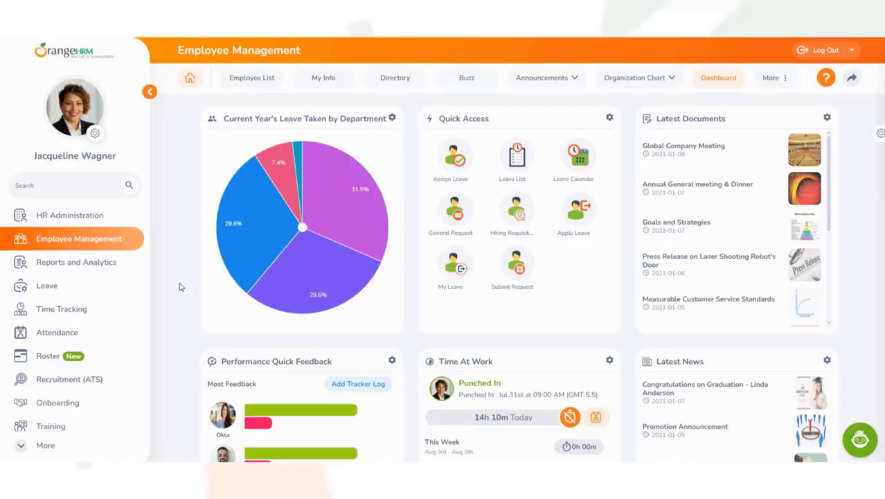
# - Start adding a new vacancy from the Recruitment (ATS) vacancies list
pyautogui.click(110, 389)
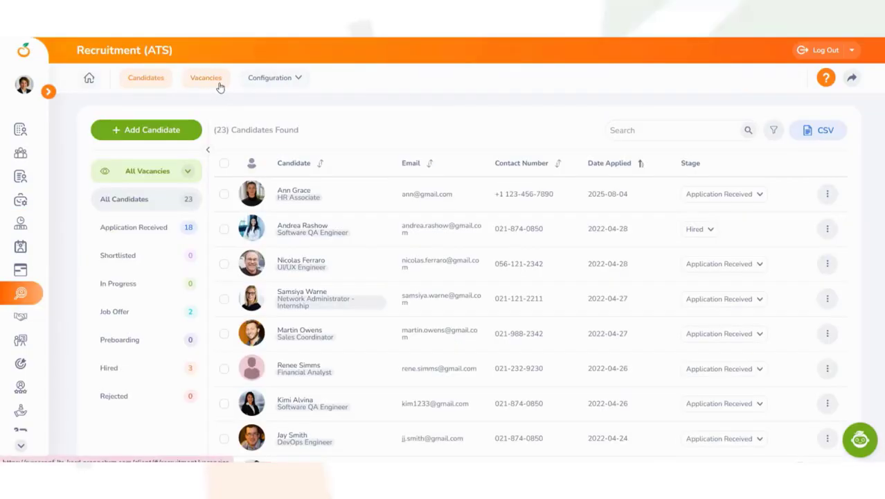
pyautogui.click(220, 86)
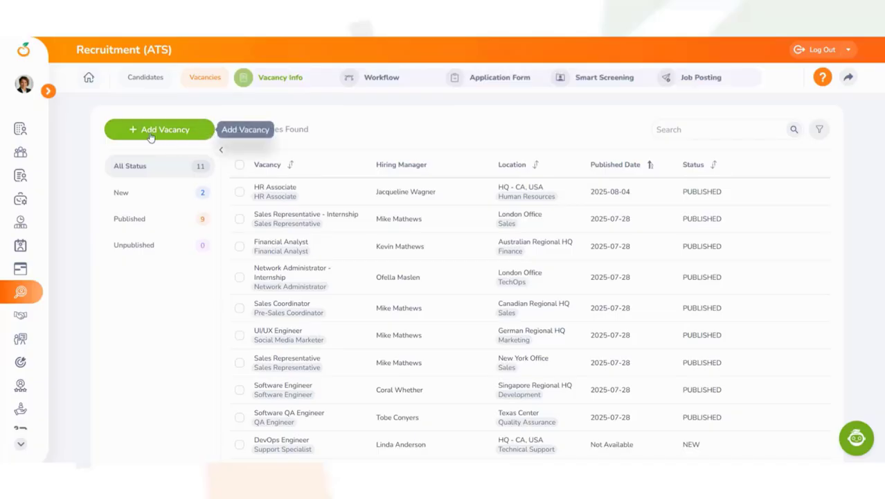
pyautogui.click(193, 137)
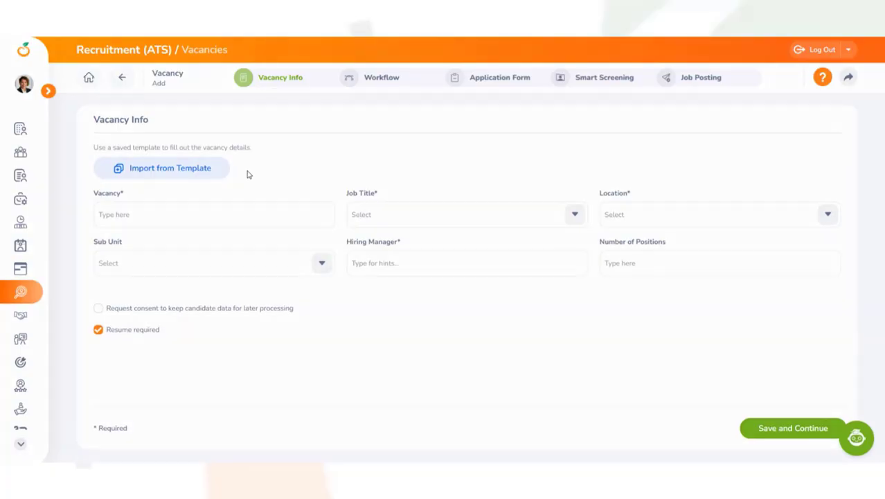
pyautogui.click(209, 180)
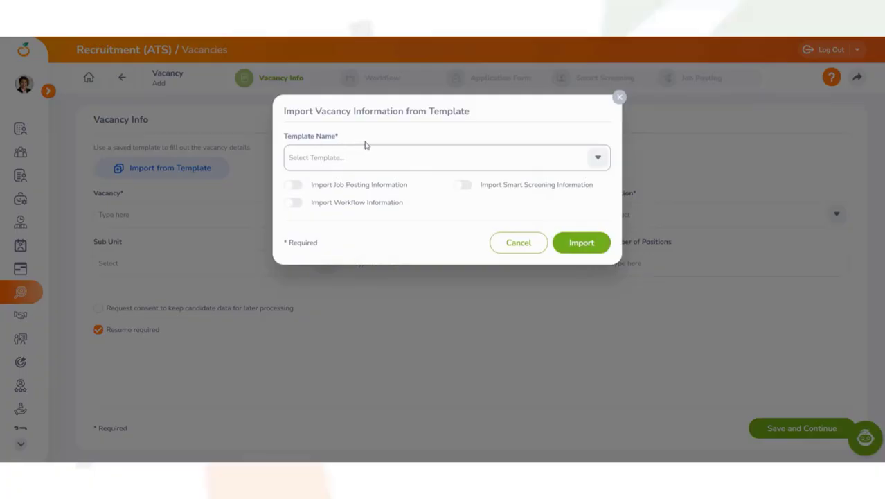
pyautogui.click(470, 161)
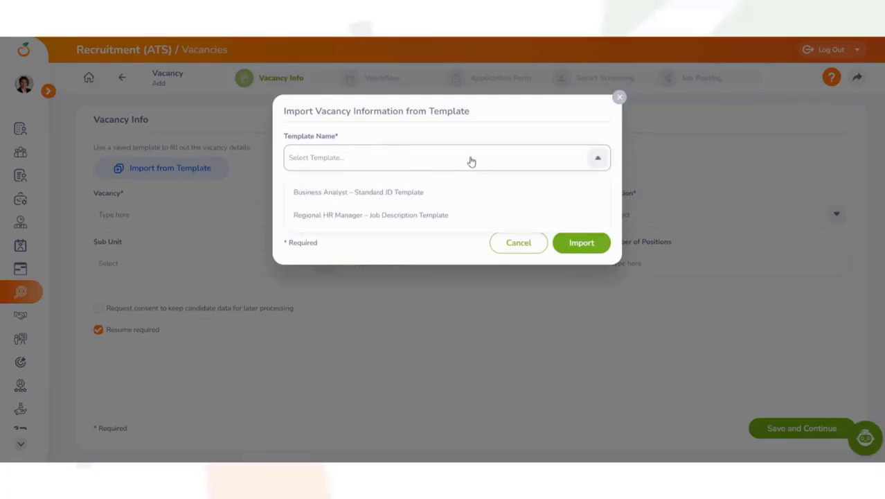
pyautogui.click(457, 216)
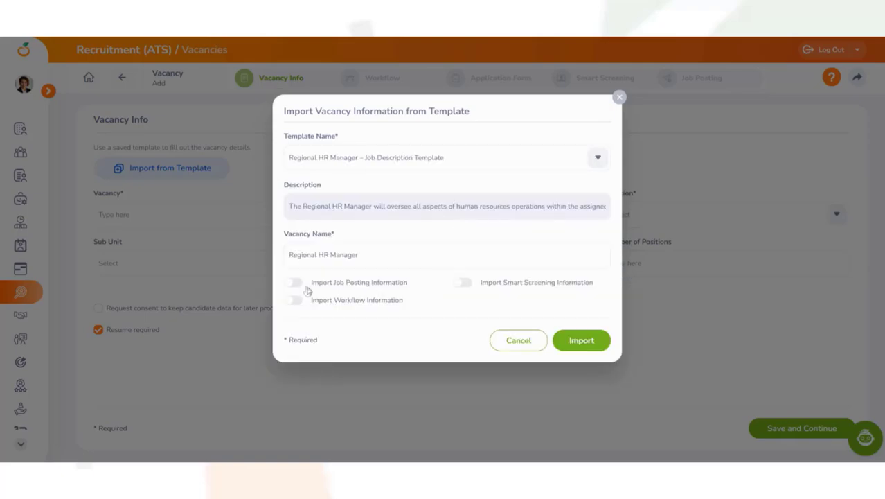
pyautogui.click(357, 287)
pyautogui.click(463, 284)
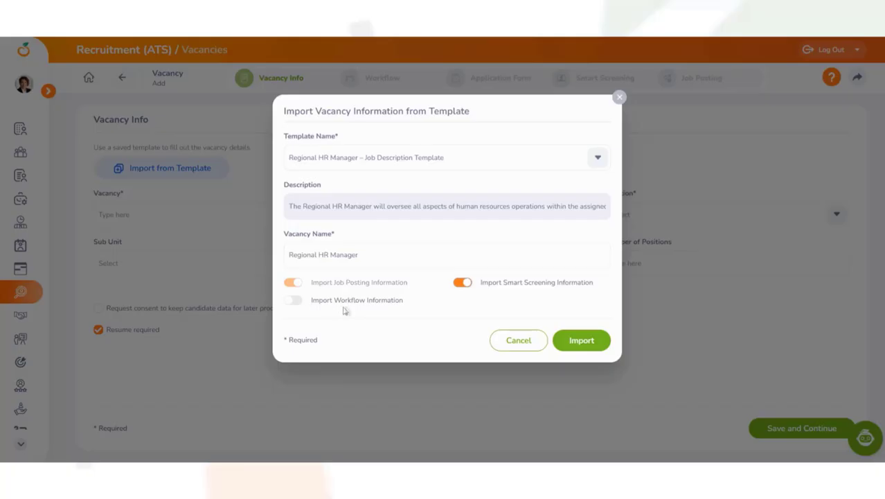
pyautogui.click(296, 302)
pyautogui.click(518, 340)
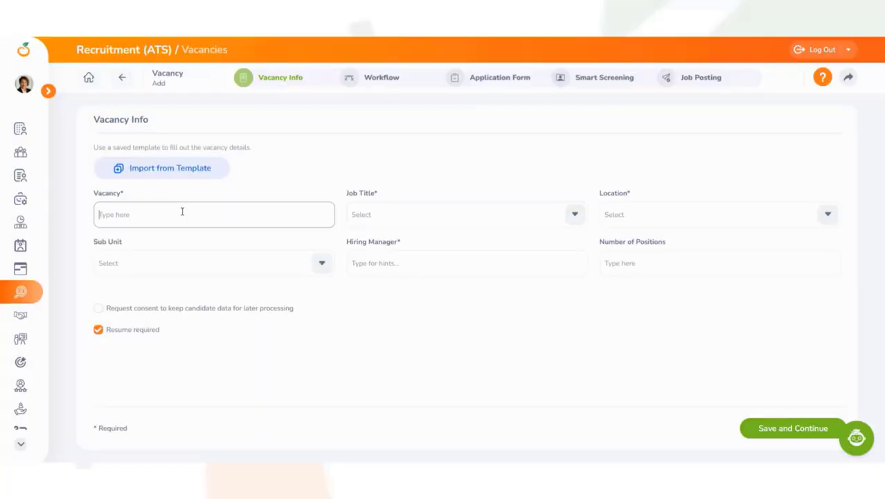
# - Name the vacancy Regional HR Manager and set its job title to Regional HR Manager
pyautogui.write('Regional HR Manager')
pyautogui.press('Tab')
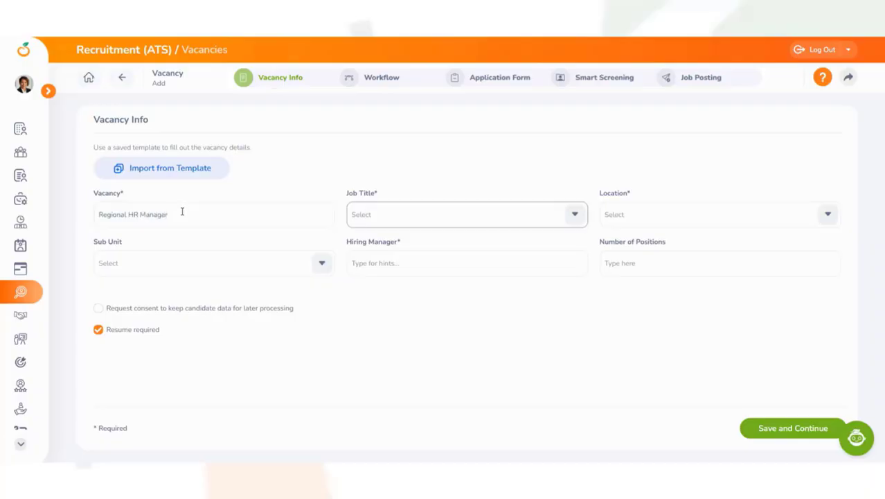
pyautogui.click(575, 215)
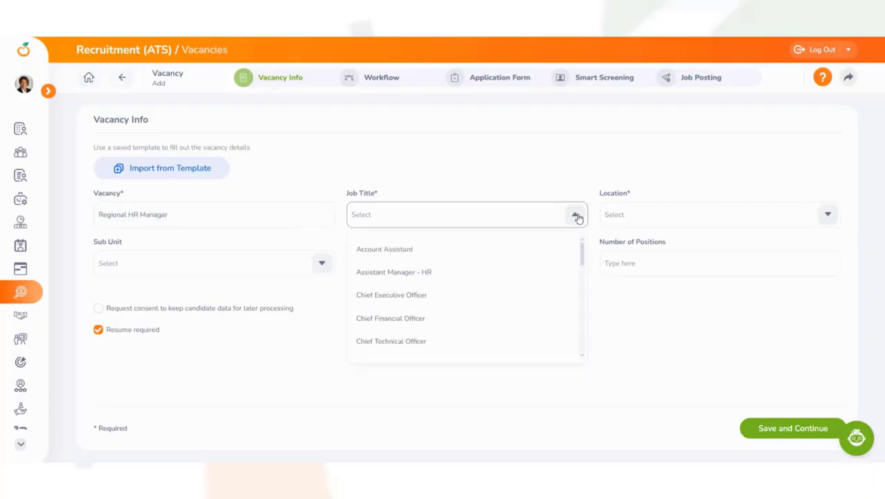
pyautogui.scroll(-2, 560, 258)
pyautogui.scroll(-2, 560, 258)
pyautogui.scroll(-2, 561, 258)
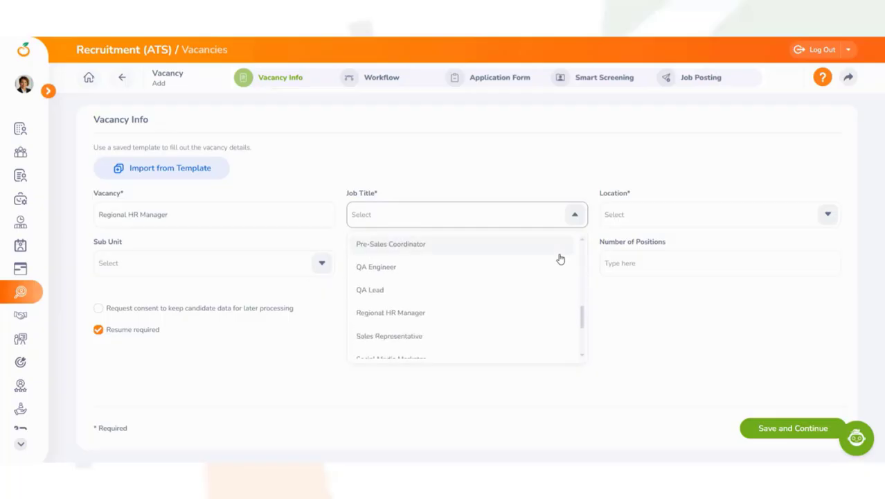
pyautogui.click(435, 320)
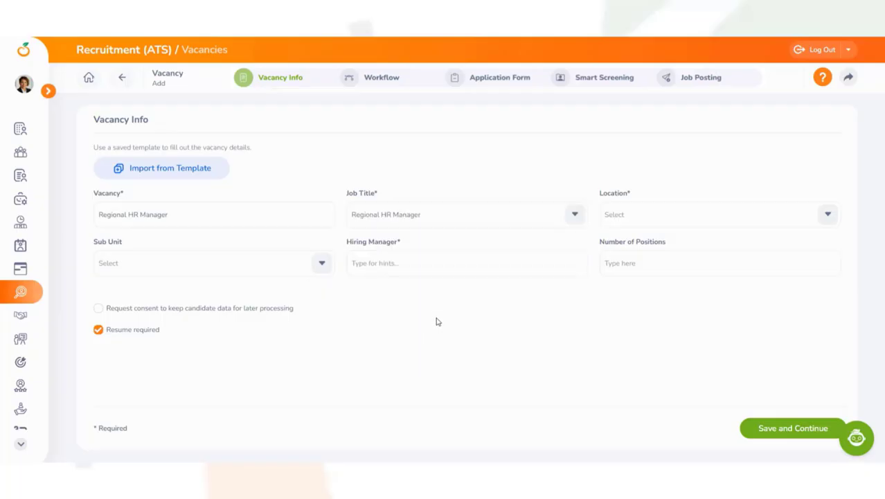
# - Set the vacancy's location to Australian Regional HQ and its sub unit to Management
pyautogui.click(826, 213)
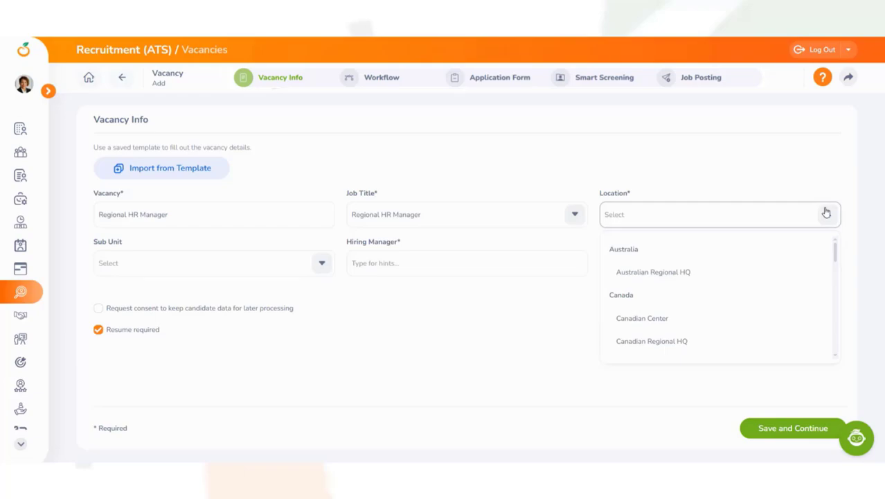
pyautogui.click(786, 276)
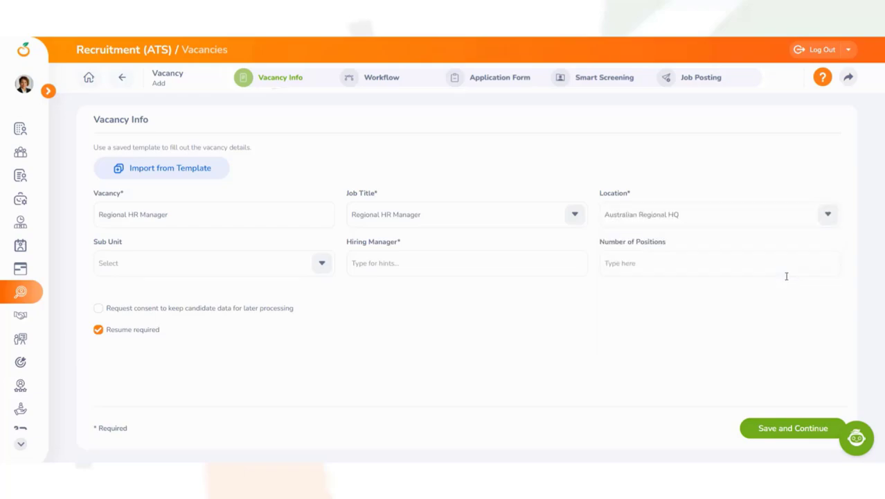
pyautogui.click(322, 263)
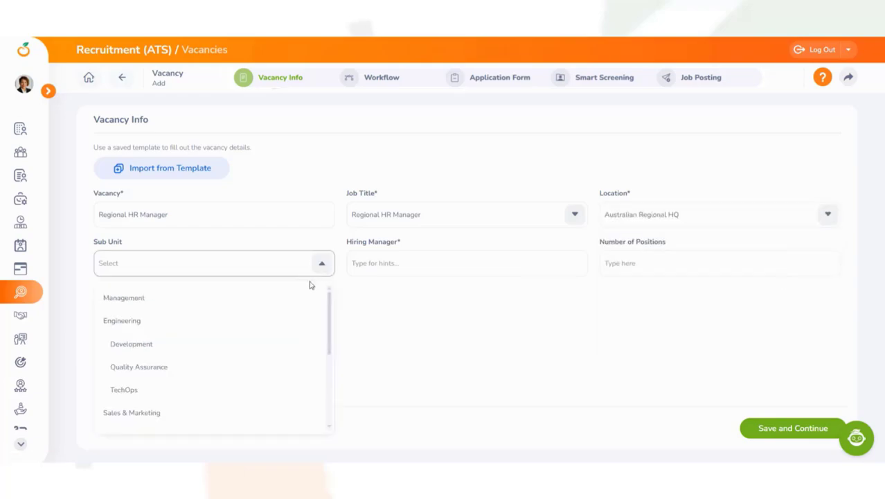
pyautogui.click(221, 299)
# - Look up and assign two employees as hiring managers for the vacancy
pyautogui.click(499, 259)
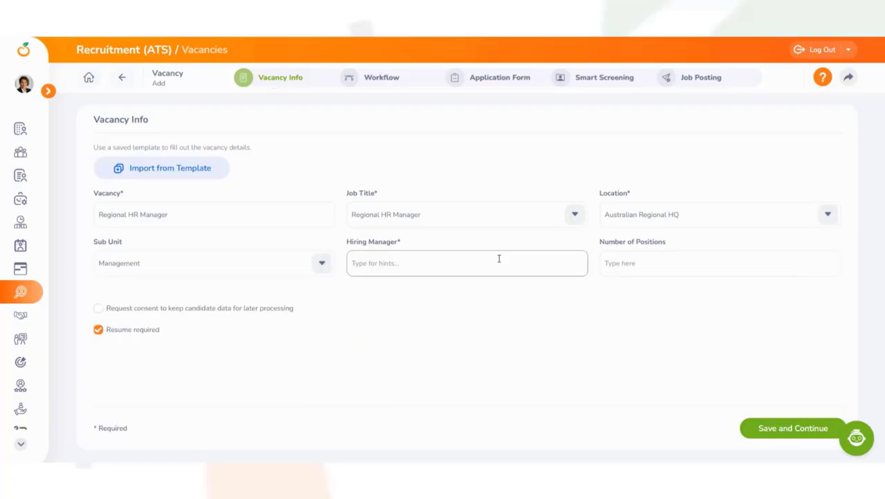
pyautogui.write('ja')
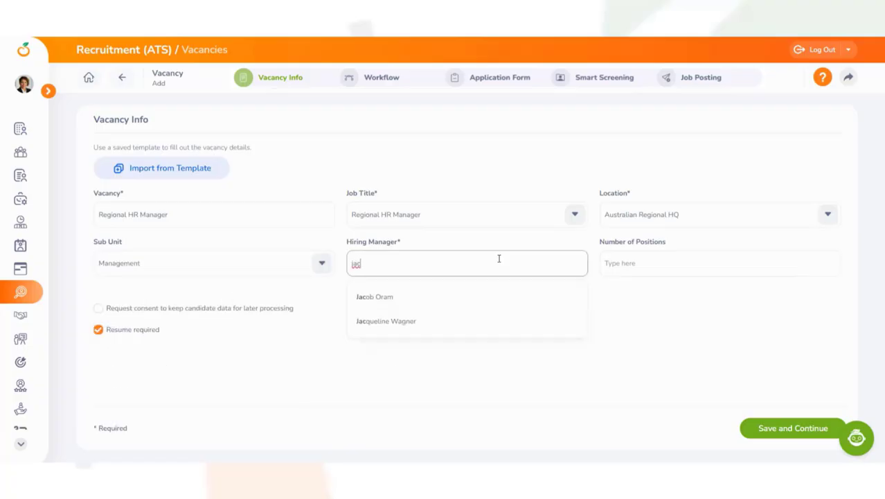
pyautogui.write('c')
pyautogui.press('BackSpace')
pyautogui.write('x')
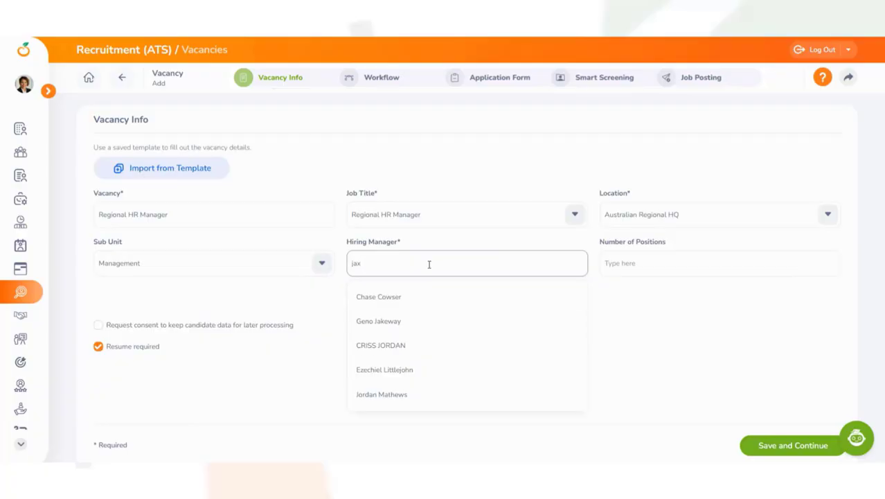
pyautogui.click(416, 300)
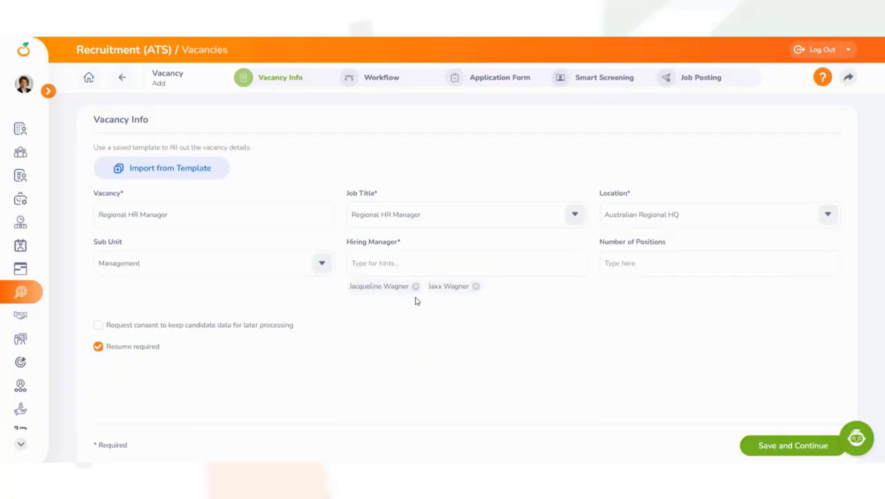
# - Set the number of positions to 2, request consent to keep candidate data, and save the vacancy info to continue
pyautogui.click(654, 270)
pyautogui.write('2')
pyautogui.click(97, 325)
pyautogui.click(755, 448)
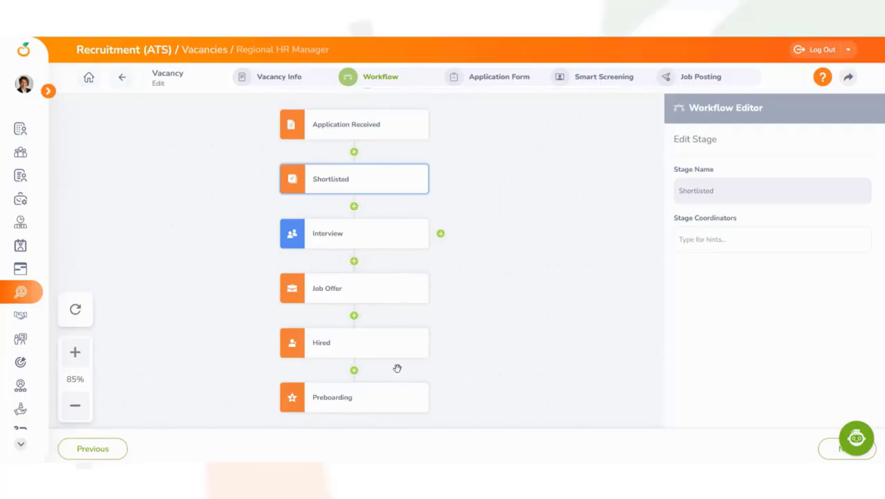
# - Assign an employee as stage coordinator for the Application Received workflow stage
pyautogui.click(410, 130)
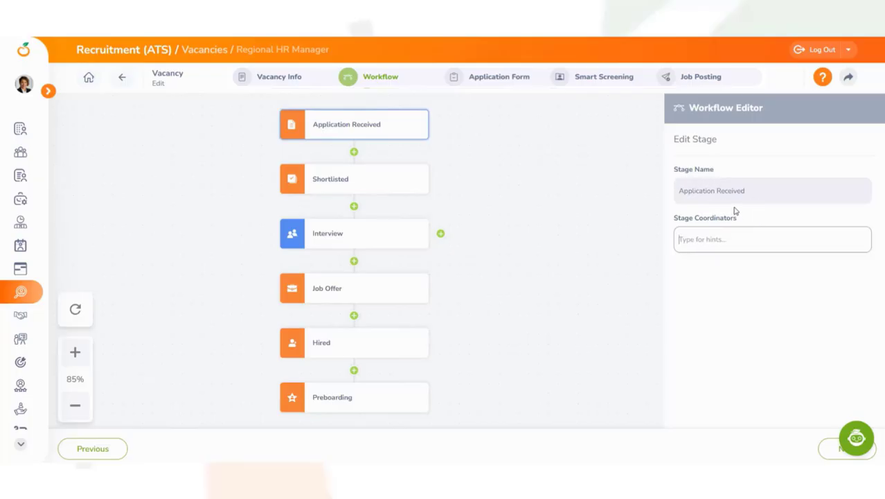
pyautogui.write('aa')
pyautogui.click(737, 275)
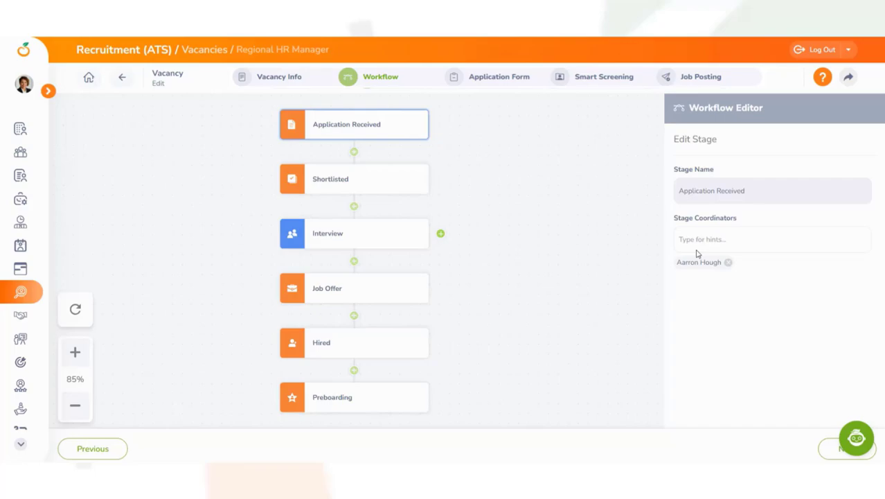
# - Insert a Test stage between Shortlisted and Interview, using Job Knowledge Test as the standard test
pyautogui.click(405, 181)
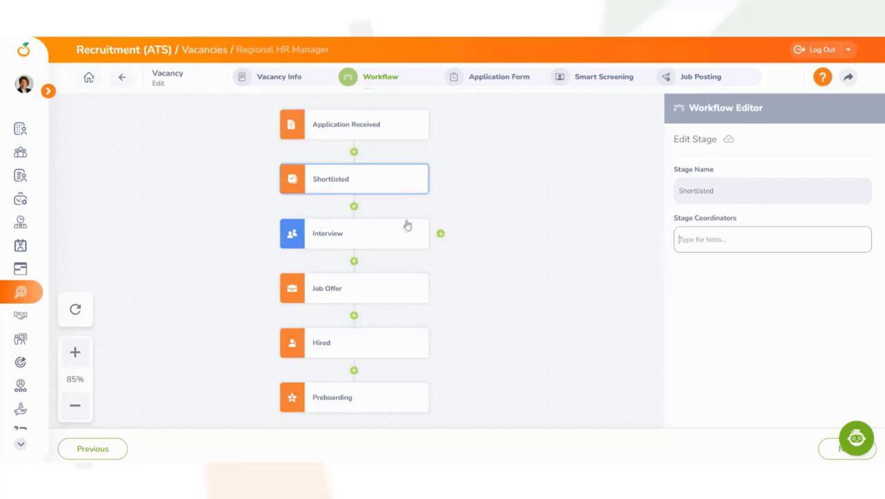
pyautogui.click(354, 208)
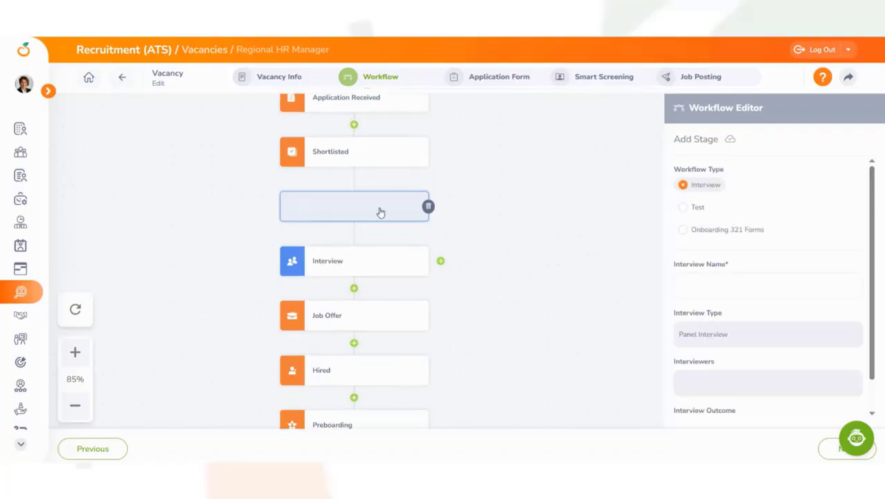
pyautogui.click(685, 207)
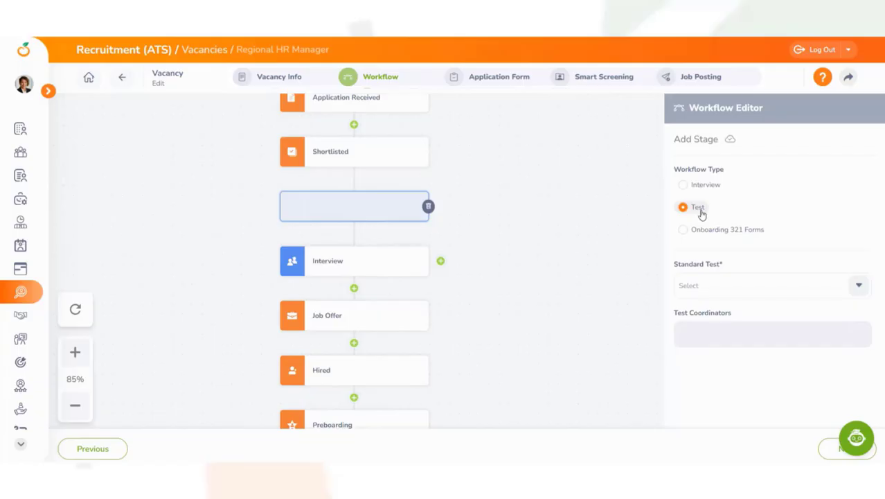
pyautogui.scroll(-1, 710, 220)
pyautogui.click(720, 230)
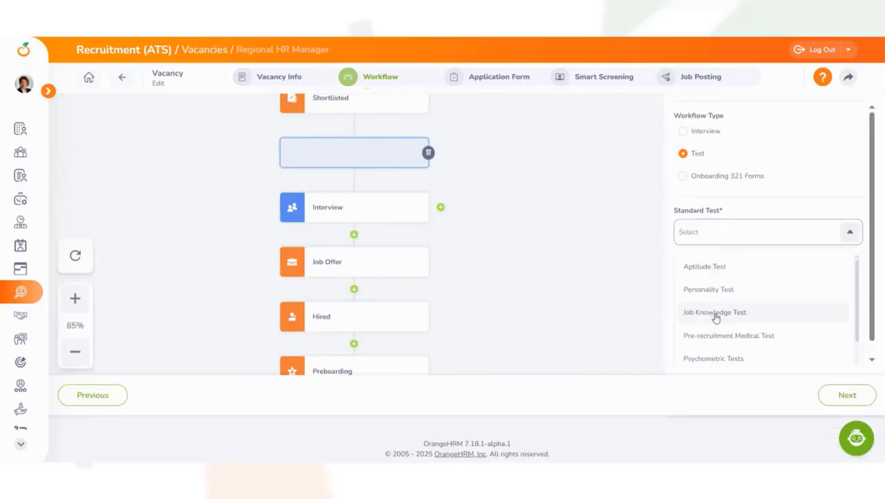
pyautogui.click(777, 316)
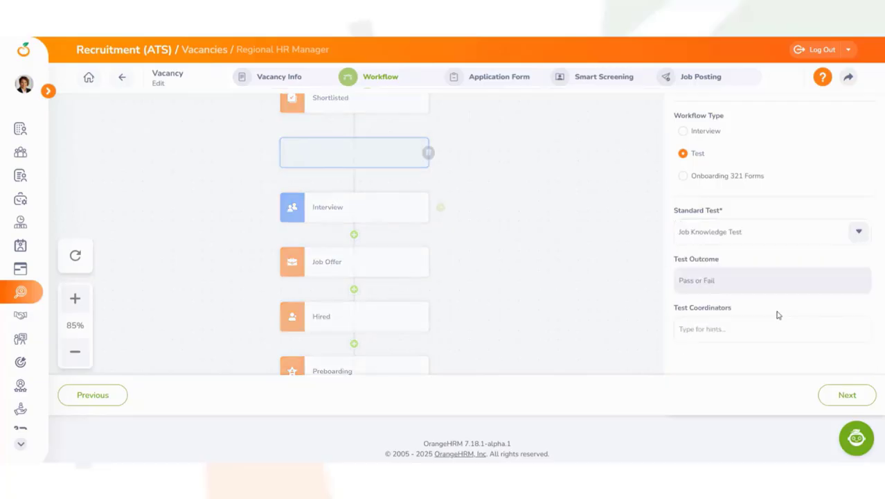
# - Assign an employee as test coordinator for the Job Knowledge Test stage
pyautogui.click(702, 287)
pyautogui.write('A')
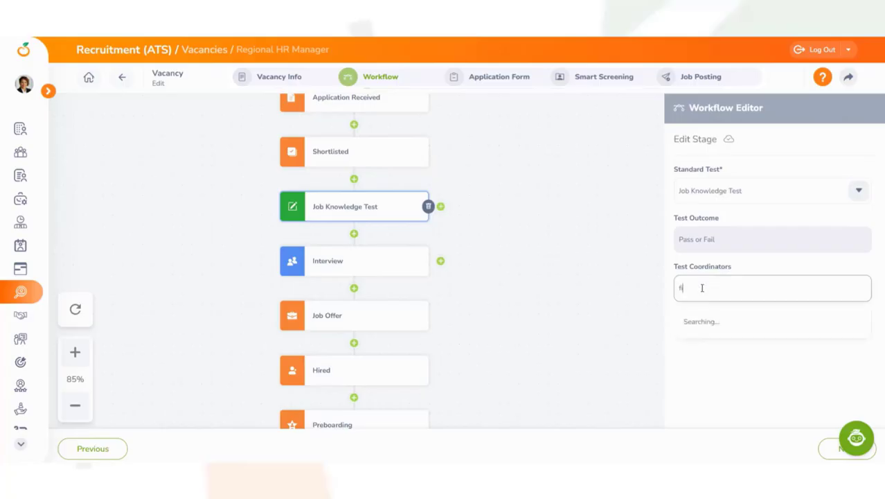
pyautogui.click(697, 329)
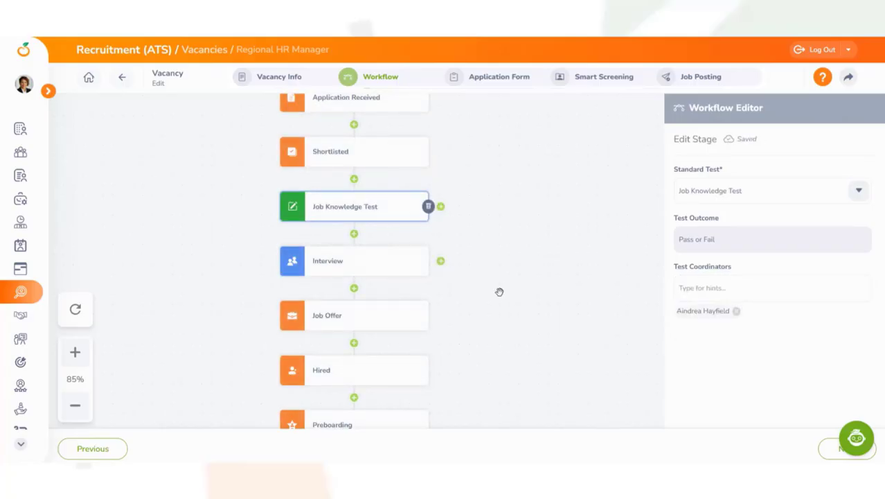
# - Rename the Interview stage to Phone Interview and set its interview type to Phone Interview
pyautogui.scroll(-3, 451, 224)
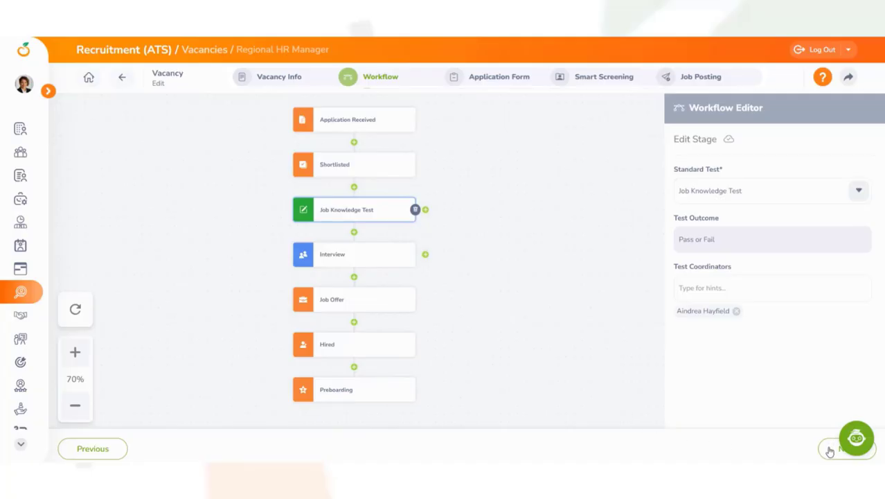
pyautogui.click(392, 261)
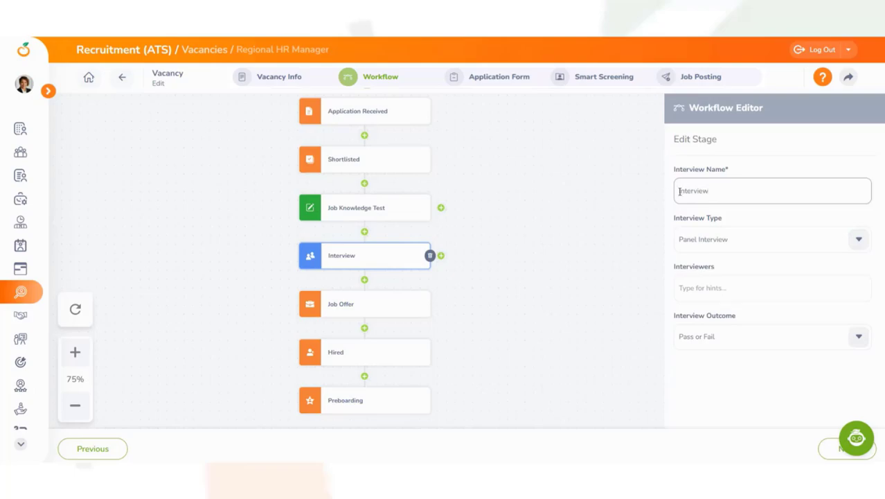
pyautogui.write('Phone')
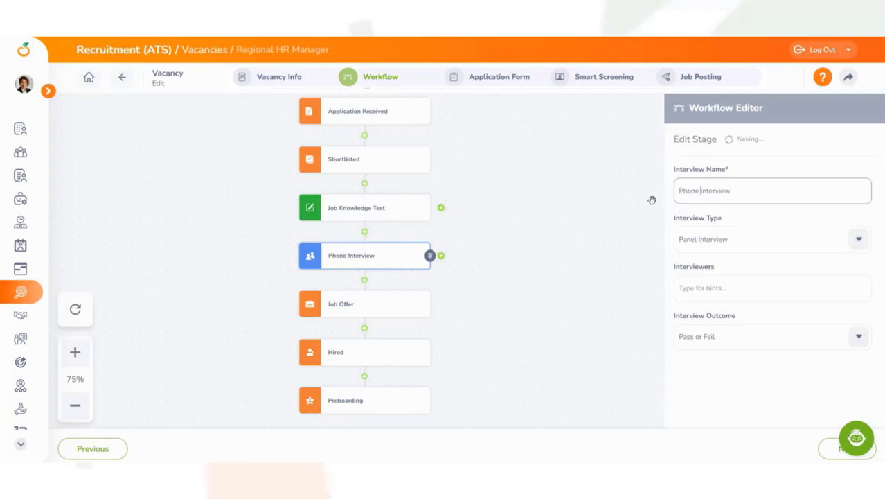
pyautogui.click(789, 241)
pyautogui.click(783, 272)
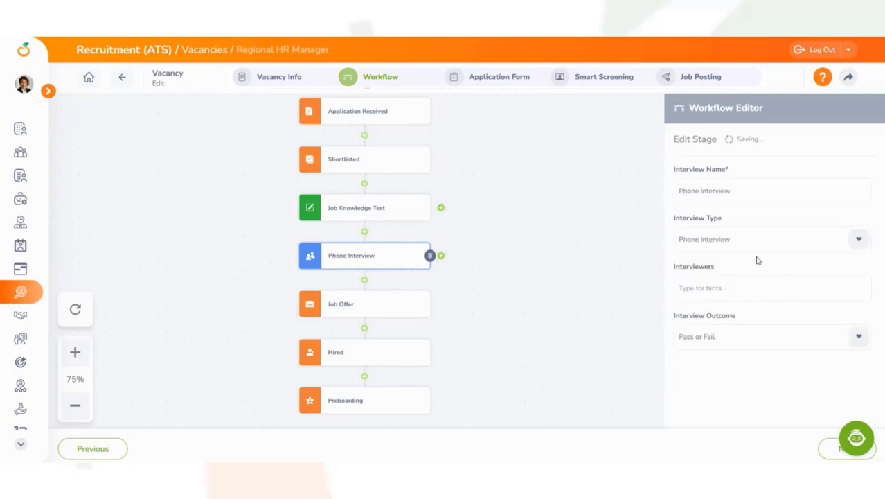
# - Assign an employee as interviewer for the Phone Interview stage
pyautogui.click(747, 290)
pyautogui.write('jacqu')
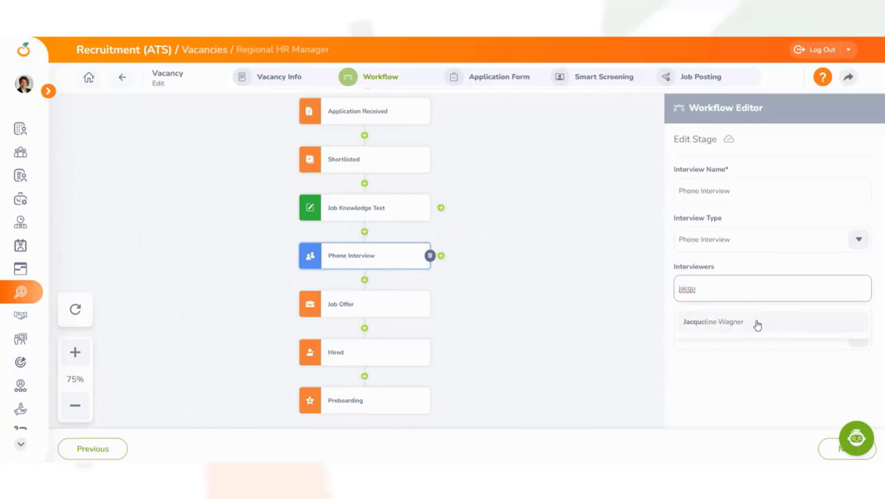
pyautogui.click(755, 320)
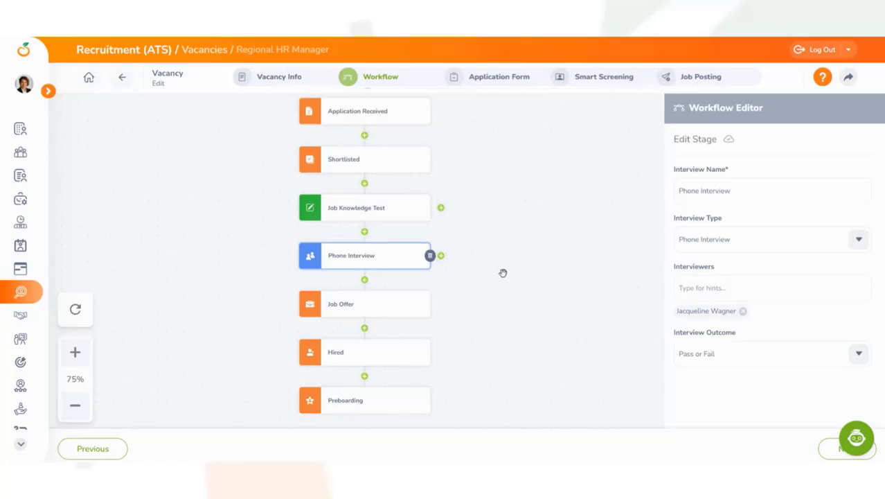
# - Add a Panel Interview stage alongside the Phone Interview stage and assign an employee as its interviewer
pyautogui.click(440, 256)
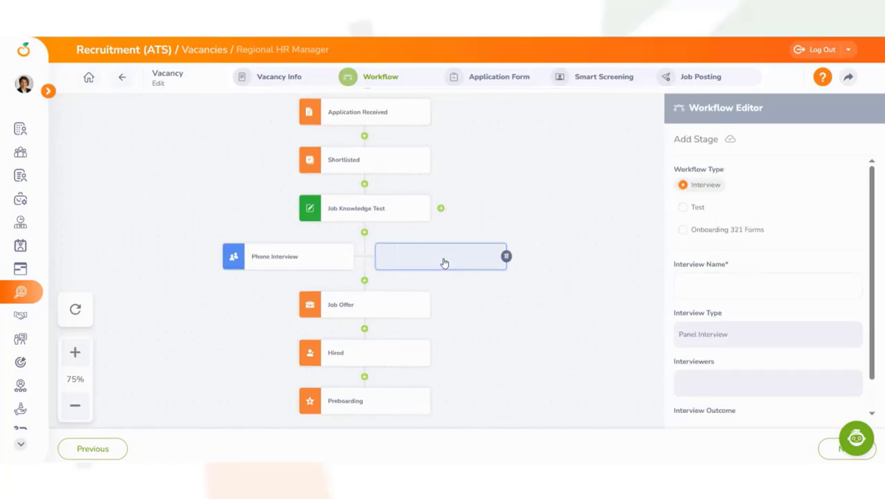
pyautogui.click(713, 276)
pyautogui.write('Panel Interview')
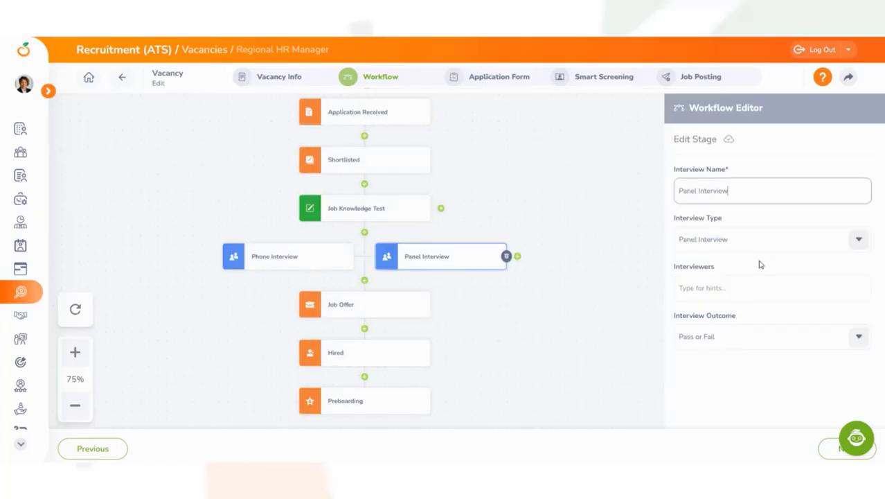
pyautogui.click(727, 287)
pyautogui.write('Jaxx')
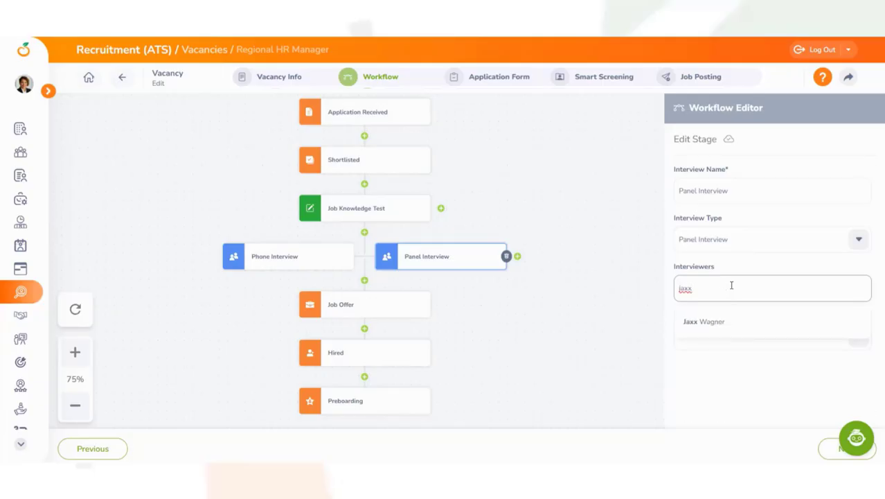
pyautogui.click(731, 323)
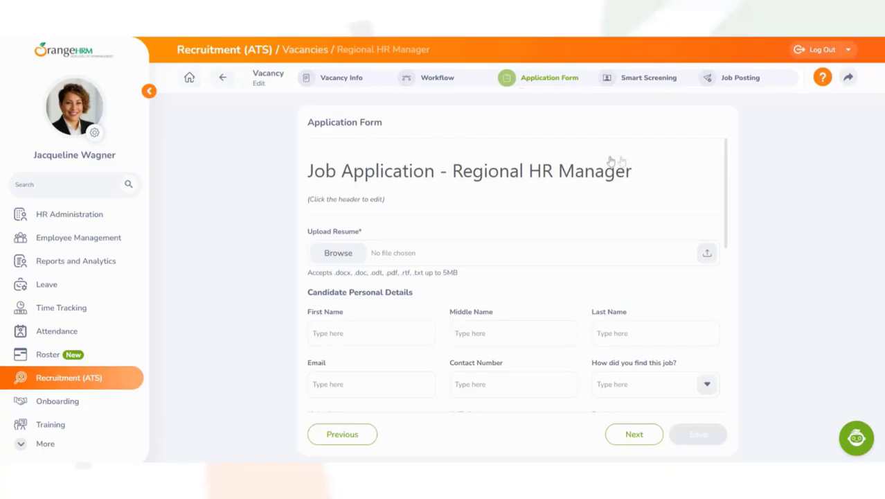
# - Review the application form from its header down to the footer, and open the header for editing
pyautogui.scroll(-3, 728, 194)
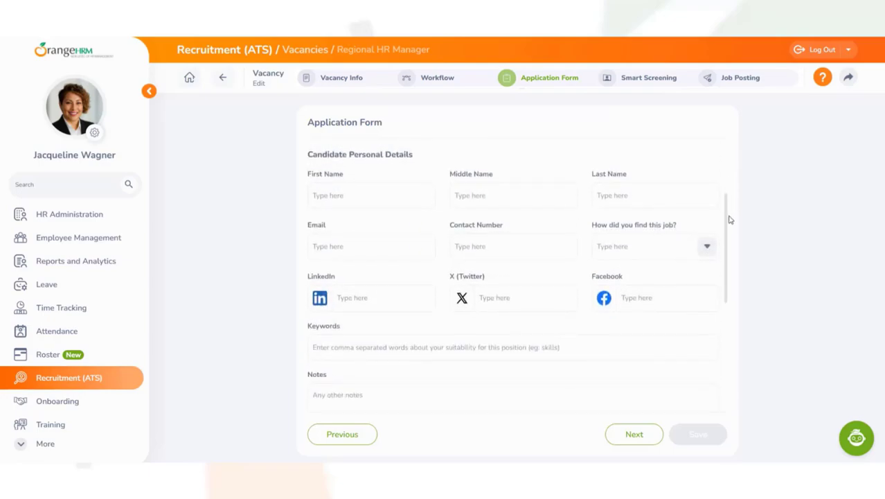
pyautogui.scroll(-7, 730, 225)
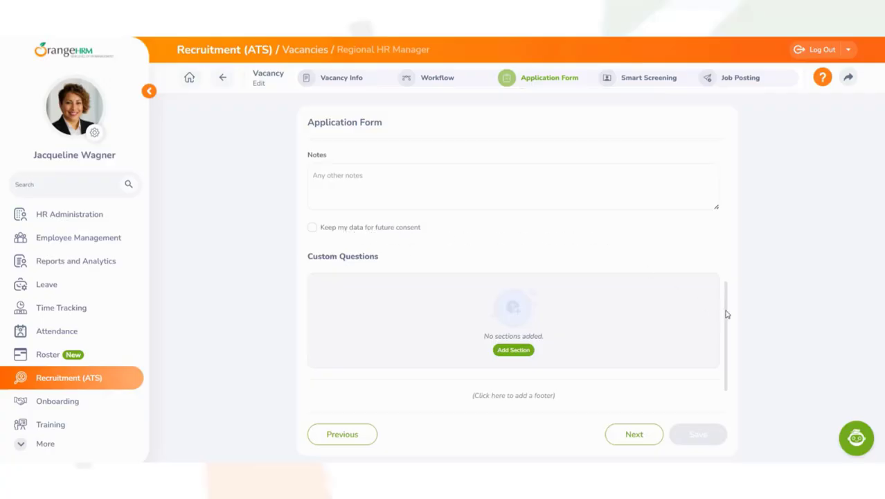
pyautogui.scroll(-2, 728, 315)
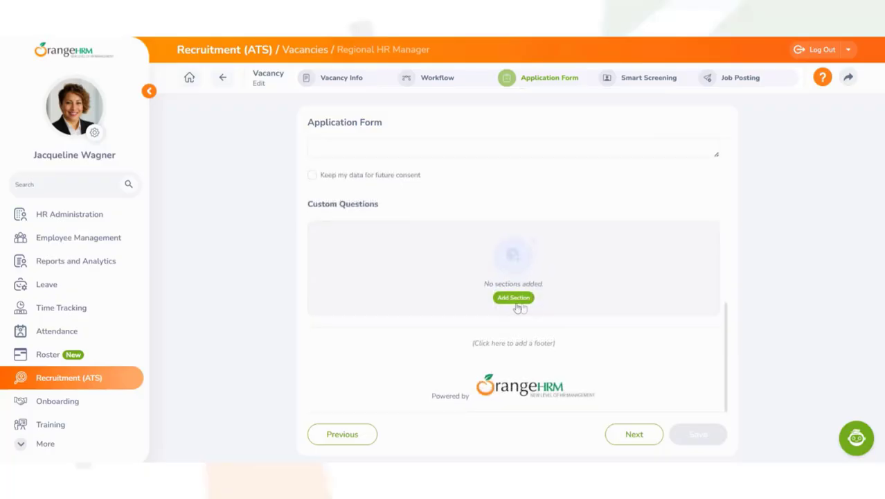
pyautogui.scroll(10, 718, 297)
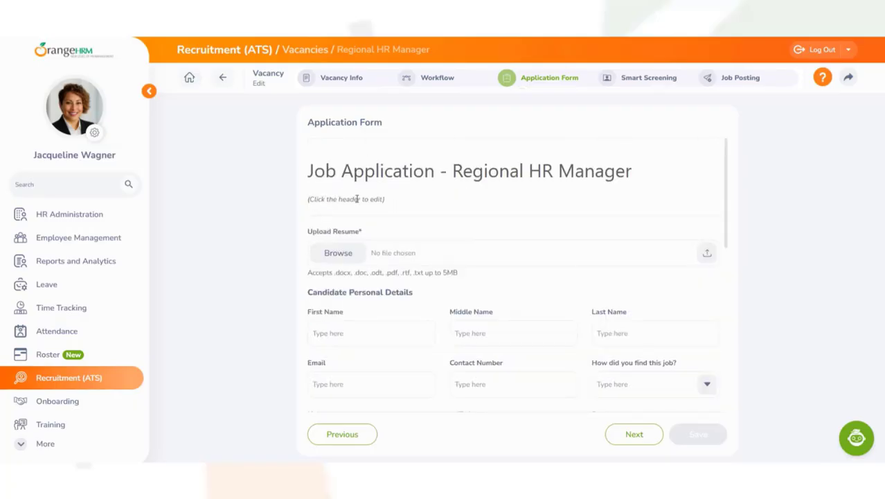
pyautogui.click(411, 198)
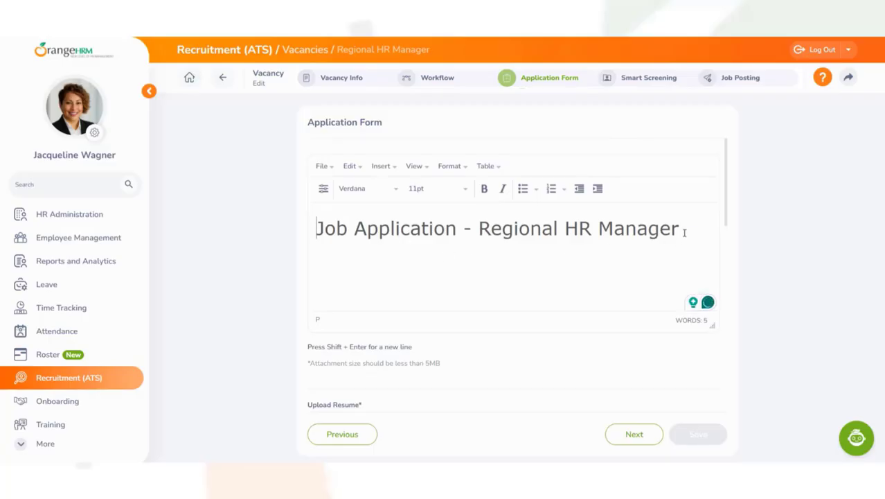
# - Add a custom questions section asking "Do you have previous experience working in an HR or administrative role?"
pyautogui.scroll(-3, 682, 222)
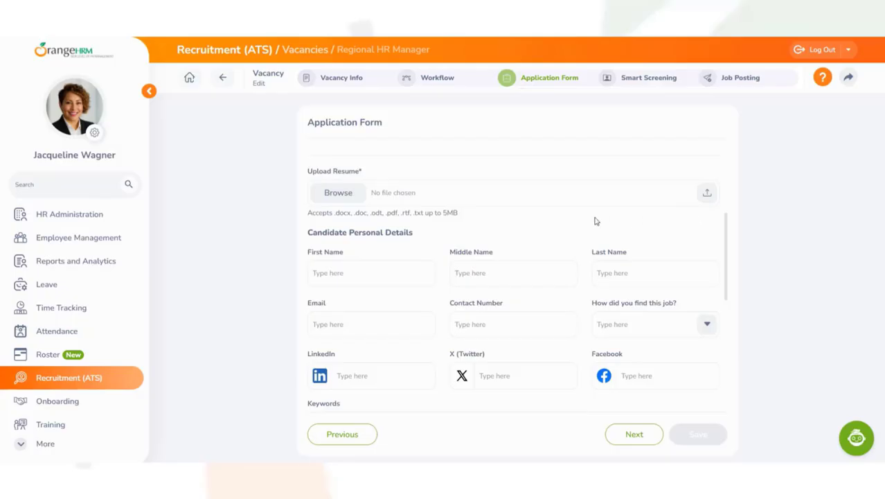
pyautogui.scroll(-1, 594, 221)
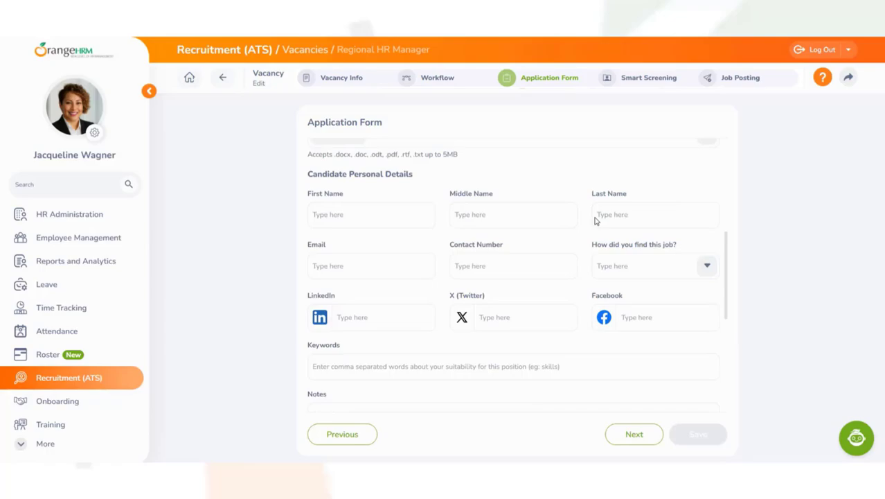
pyautogui.scroll(-2, 589, 221)
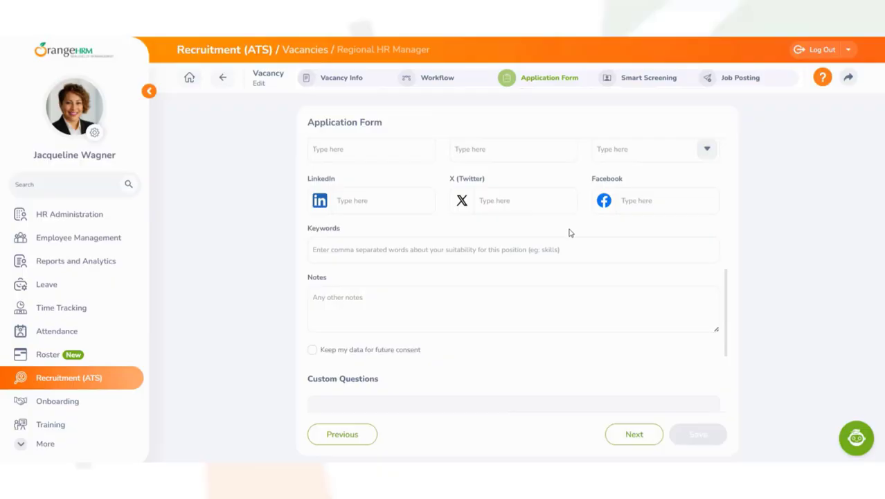
pyautogui.scroll(-2, 570, 233)
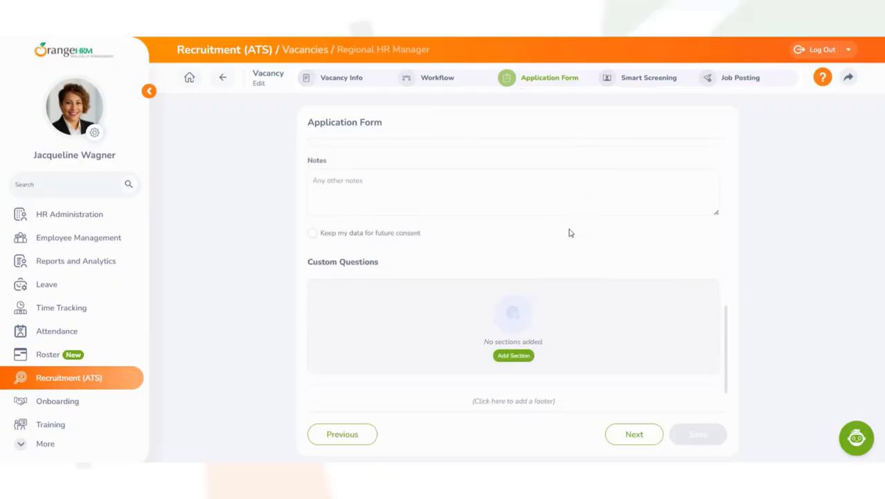
pyautogui.scroll(-1, 570, 232)
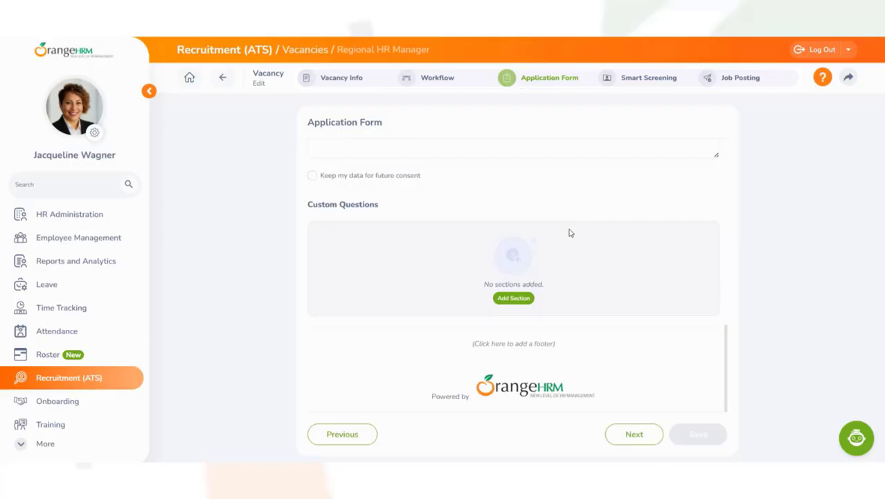
pyautogui.click(525, 303)
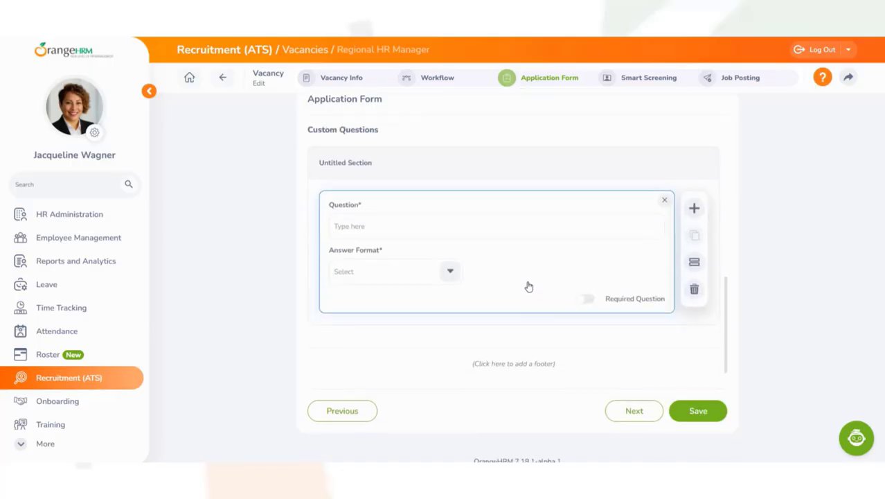
pyautogui.click(403, 232)
pyautogui.write('Do you have previous experience working in an HR or administrative role?')
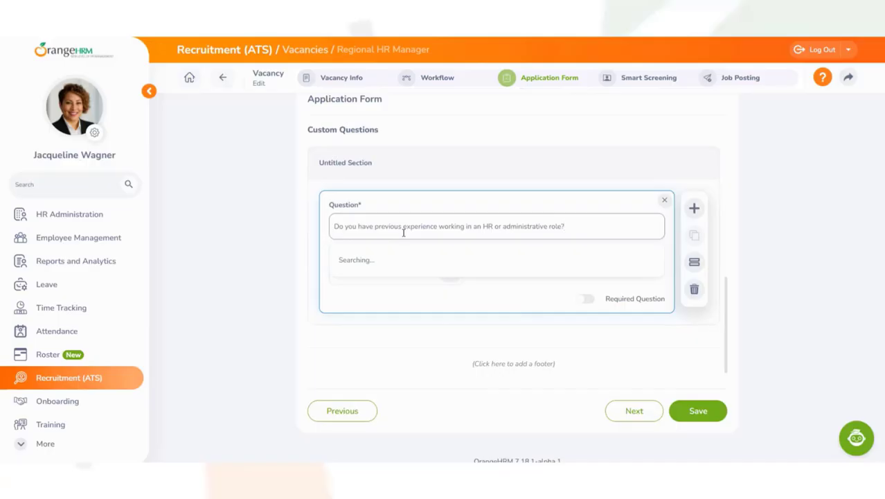
# - Set the HR or administrative experience question's answer format to Radio buttons with the options Yes and No
pyautogui.click(394, 272)
pyautogui.scroll(-1, 401, 378)
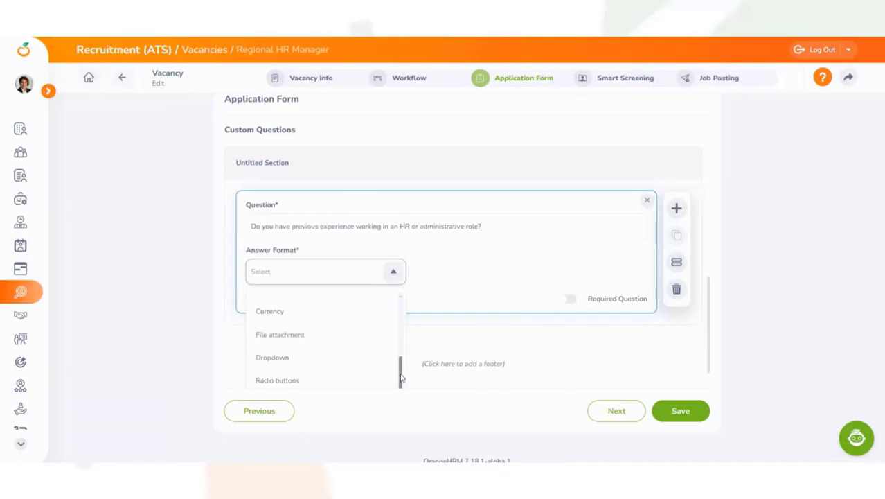
pyautogui.click(382, 378)
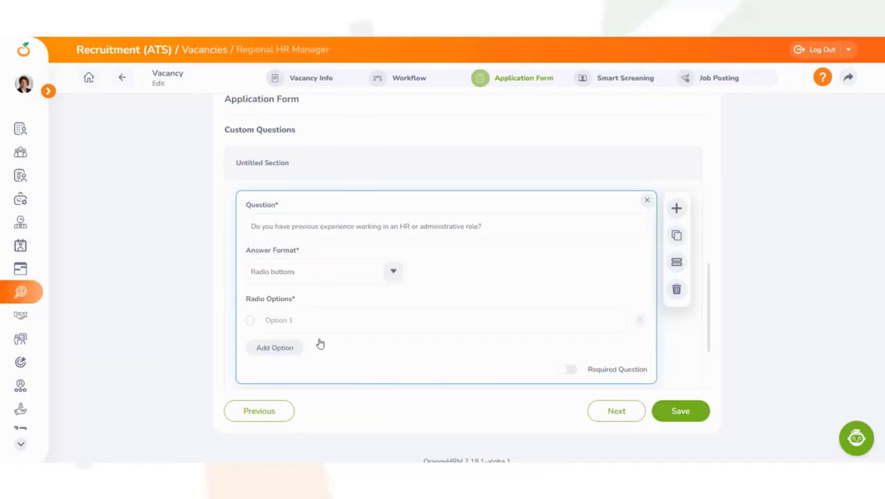
pyautogui.scroll(-1, 326, 331)
pyautogui.click(299, 288)
pyautogui.write('Yes')
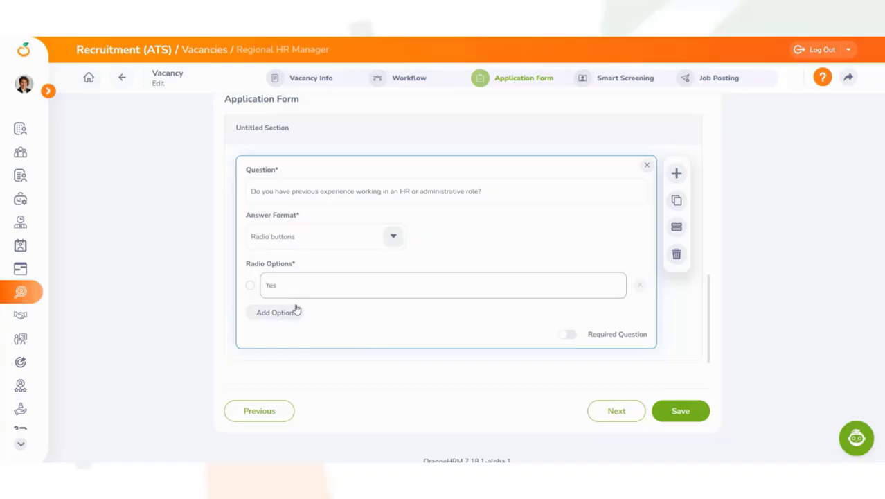
pyautogui.click(296, 310)
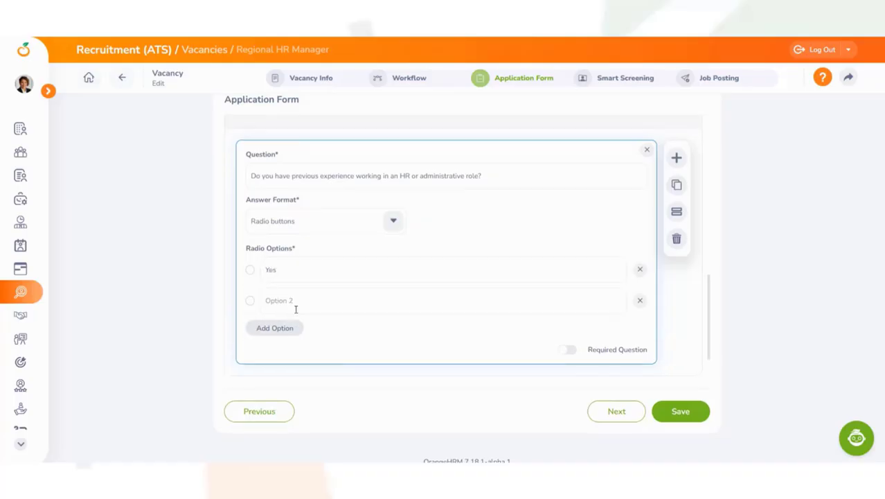
pyautogui.click(298, 301)
pyautogui.write('No')
# - Remove the surplus third answer option and mark the HR or administrative experience question as required
pyautogui.click(349, 353)
pyautogui.click(296, 328)
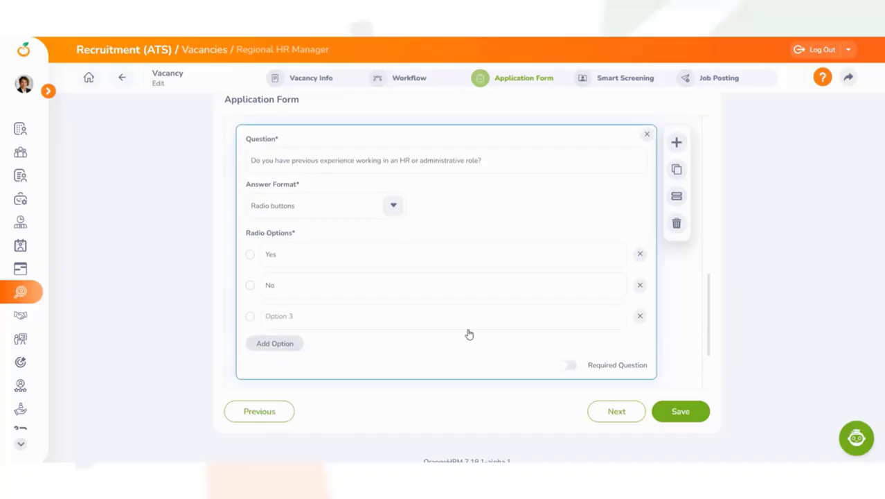
pyautogui.click(639, 316)
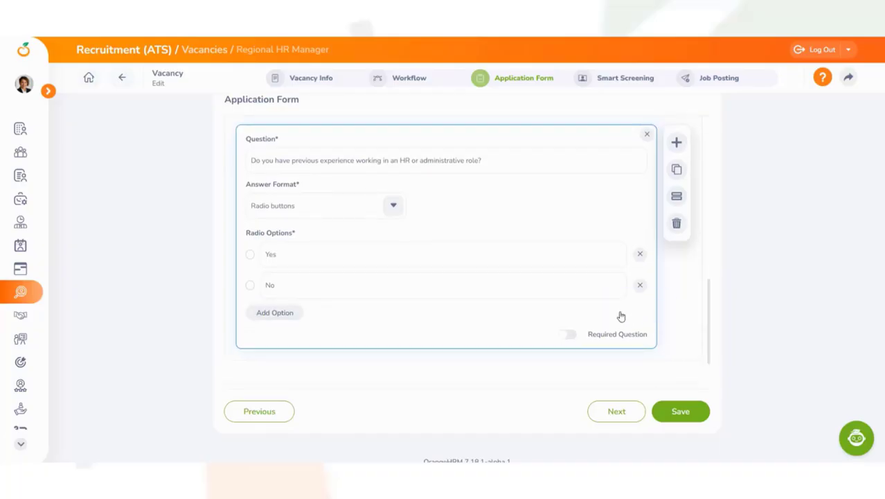
pyautogui.click(570, 336)
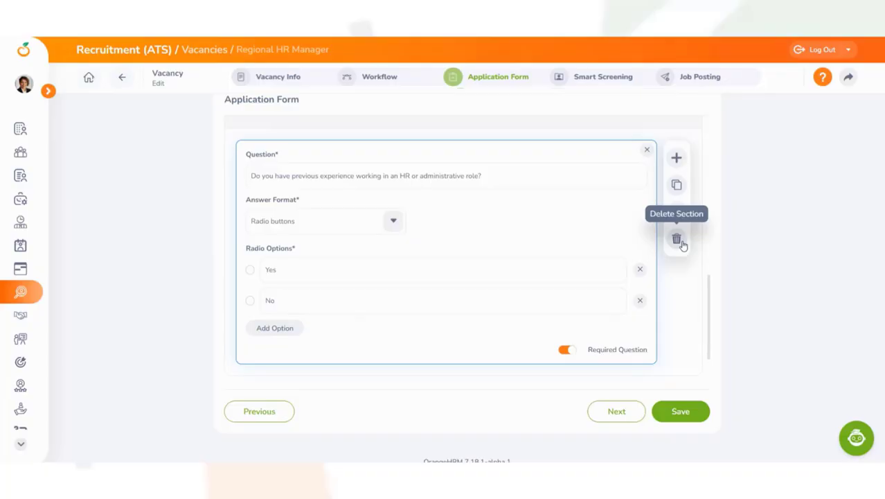
# - Add a second section titled Question 2, asking "How many years of experience do you have working in human resources management?"
pyautogui.click(677, 211)
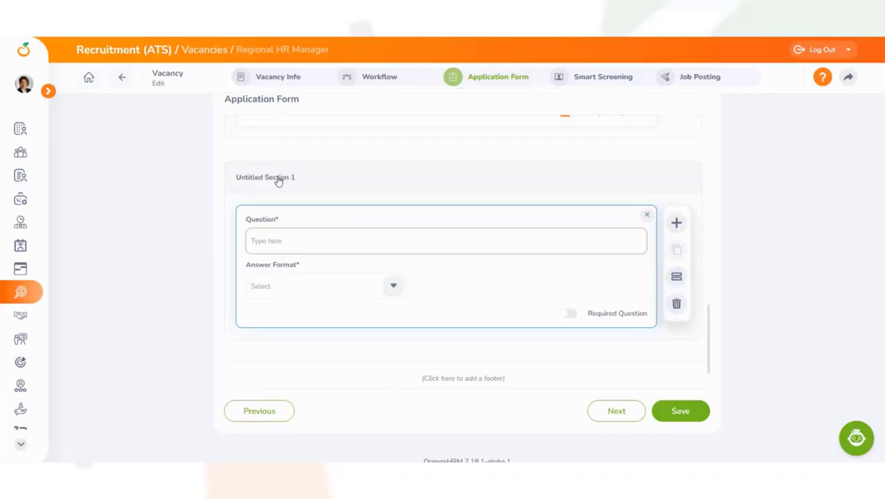
pyautogui.scroll(1, 342, 201)
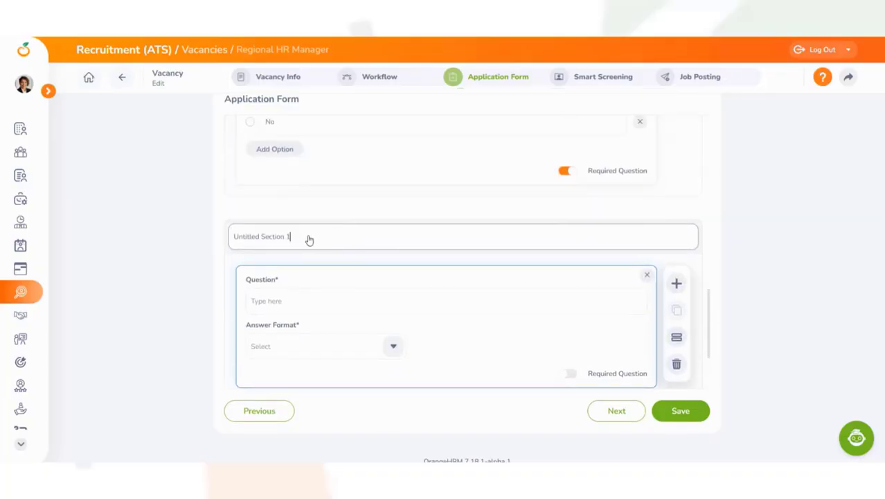
pyautogui.moveTo(305, 239); pyautogui.dragTo(235, 240)
pyautogui.write('Question 2')
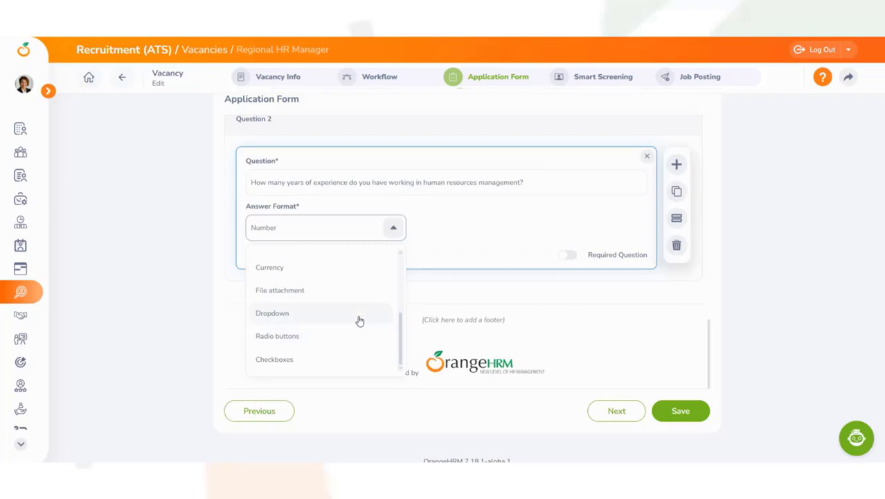
# - Give the years-of-experience question a required Dropdown answer with options Less than 2 years, 2–5 years, 6–10 years and 10+ years
pyautogui.click(358, 315)
pyautogui.write('Less than 2 years')
pyautogui.click(295, 315)
pyautogui.click(304, 302)
pyautogui.write('2–5 years')
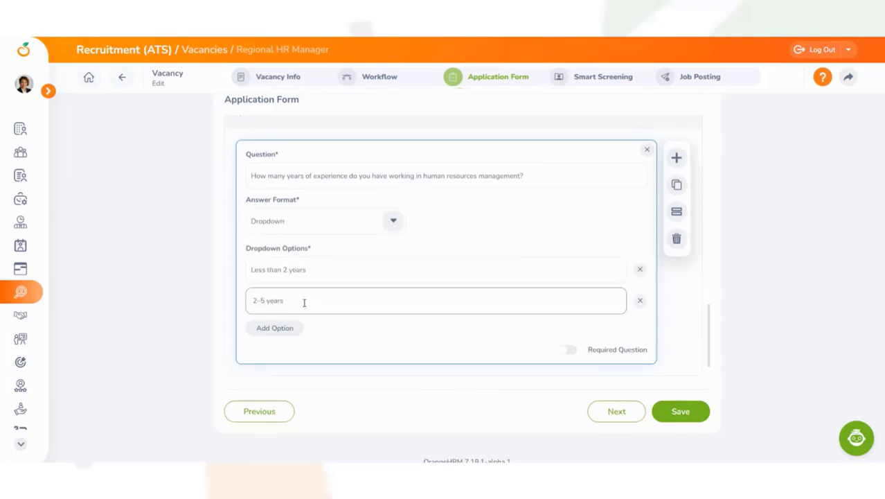
pyautogui.click(291, 346)
pyautogui.click(291, 345)
pyautogui.write('10+ years')
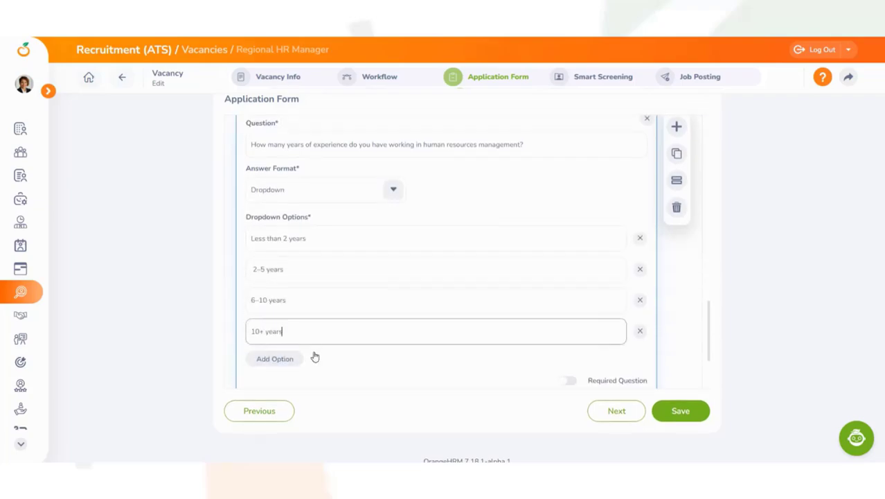
pyautogui.scroll(-1, 443, 343)
pyautogui.click(571, 323)
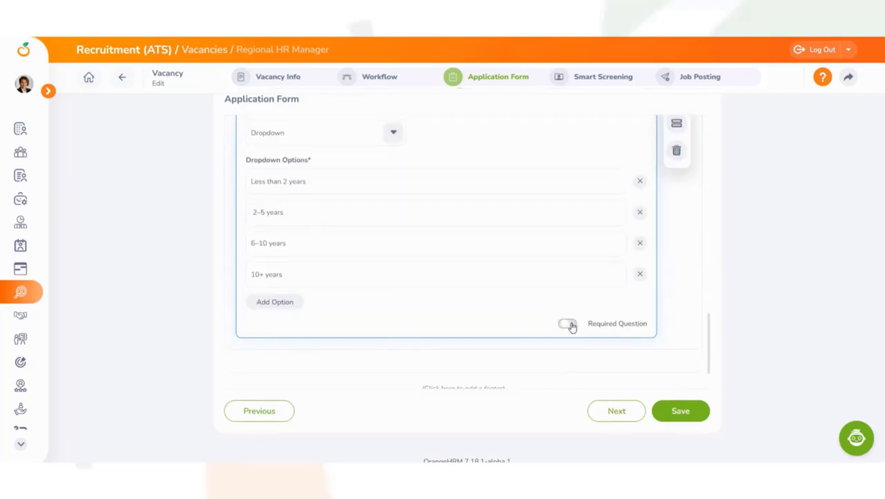
# - Add a third custom questions section asking "Have you managed a regional or multi-site HR team before?"
pyautogui.scroll(1, 644, 322)
pyautogui.click(676, 180)
pyautogui.click(336, 224)
pyautogui.write('Have you managed a regional or multi-site HR team before?')
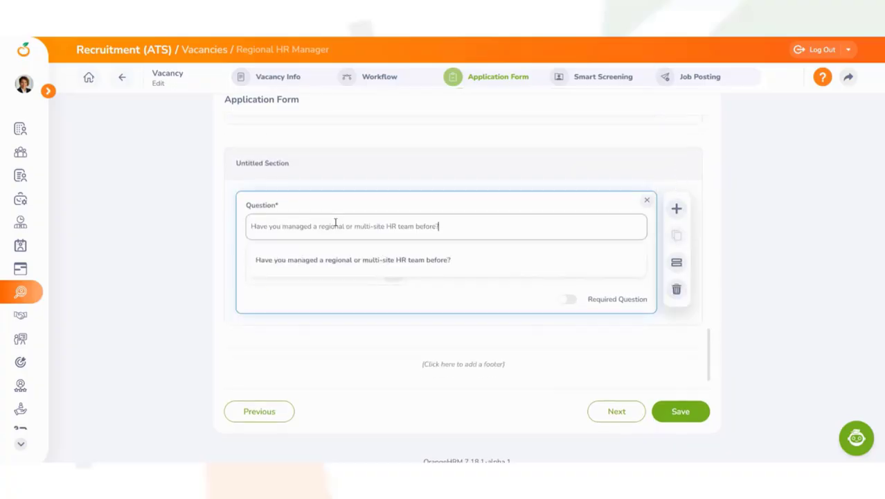
# - Give the regional team question a required Radio buttons answer with options Yes and No, and title its section Question 3
pyautogui.click(393, 271)
pyautogui.click(364, 380)
pyautogui.click(336, 318)
pyautogui.scroll(-1, 336, 321)
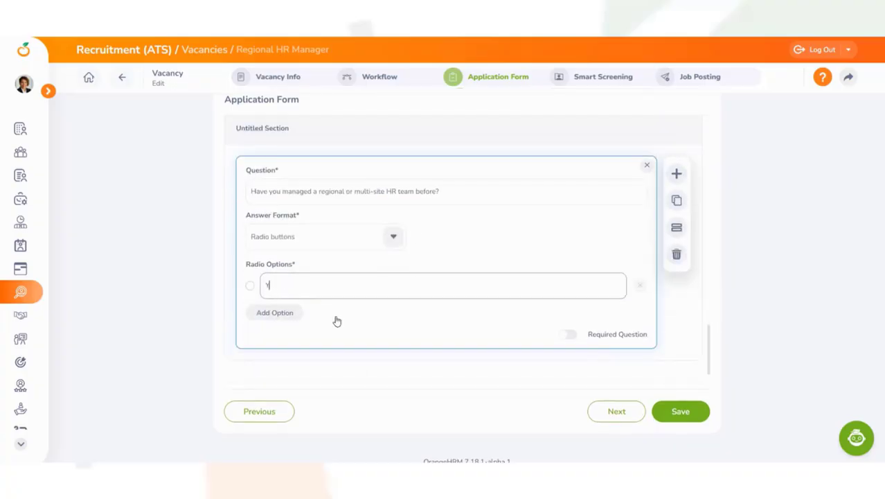
pyautogui.write('Yes')
pyautogui.click(296, 315)
pyautogui.click(298, 301)
pyautogui.write('No')
pyautogui.click(308, 330)
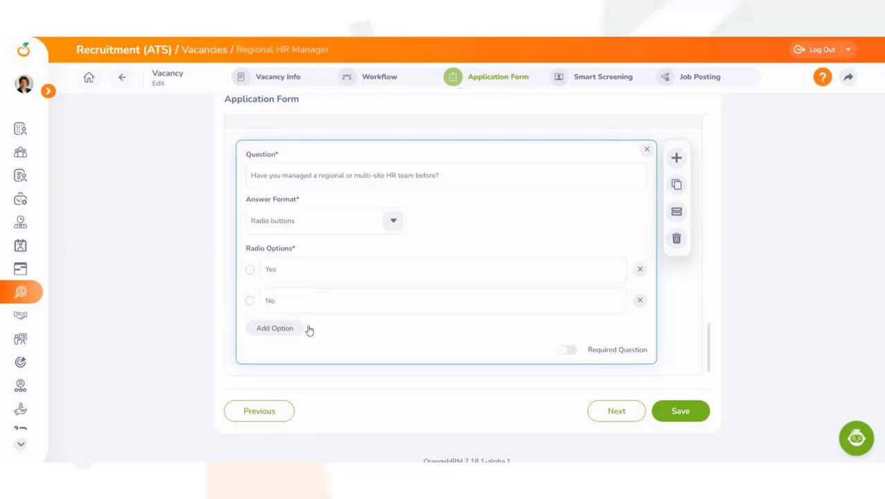
pyautogui.click(569, 350)
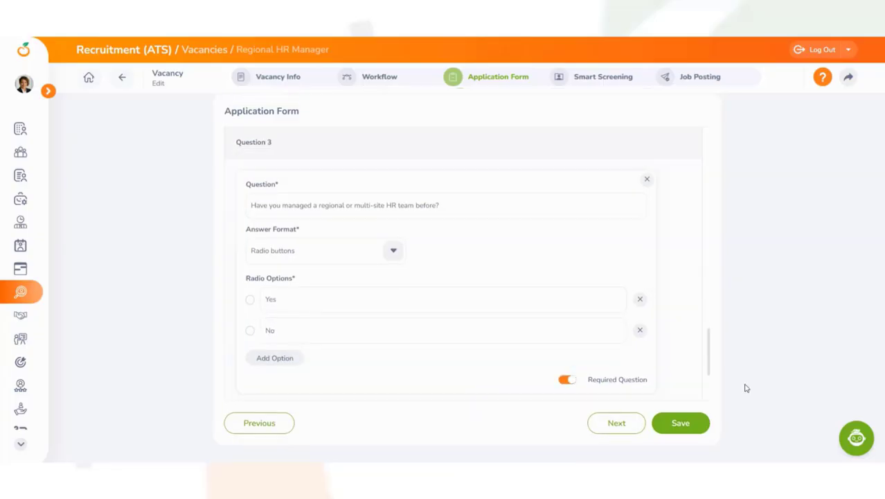
# - Save the application form, continue to Smart Screening and dismiss the information notice there
pyautogui.click(699, 427)
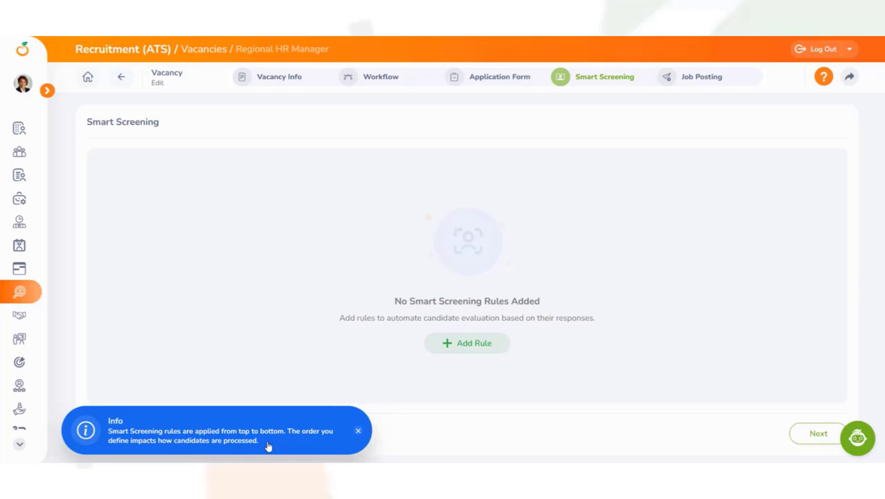
pyautogui.click(358, 431)
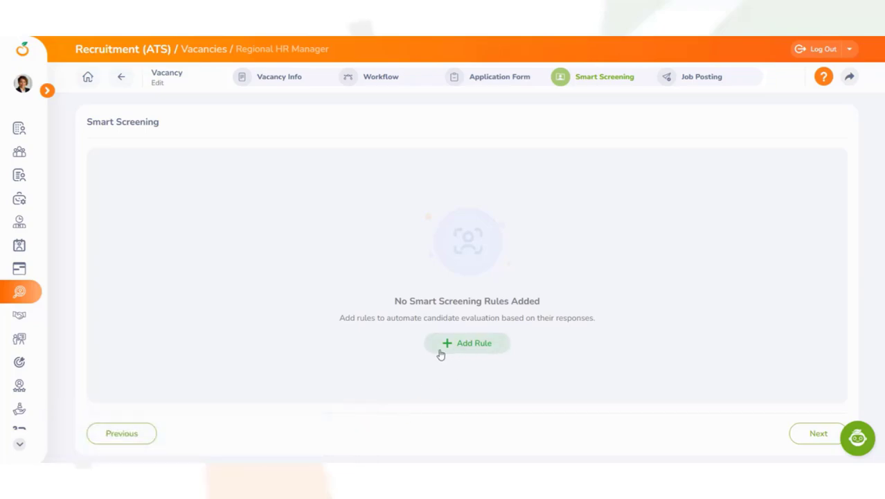
# - Add a smart screening rule named "Shortlist candidates with 5+ years of work experience" and include archived candidates
pyautogui.click(506, 344)
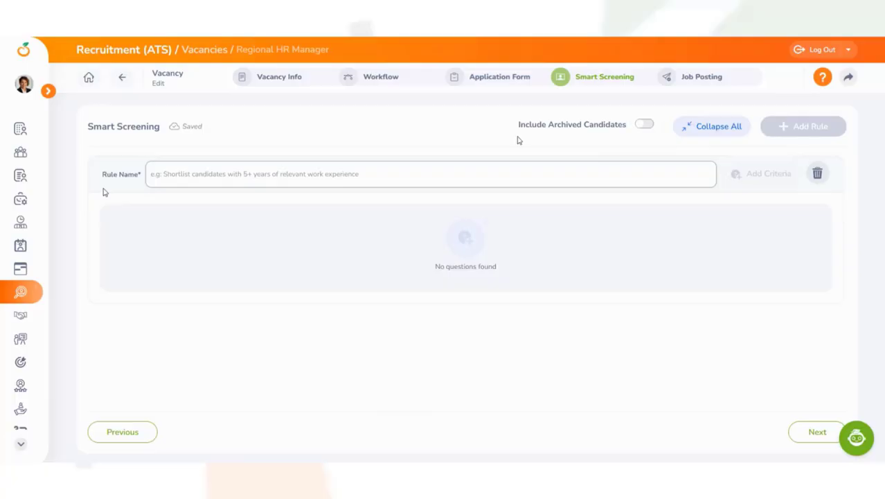
pyautogui.click(646, 125)
pyautogui.click(337, 181)
pyautogui.write('Sho')
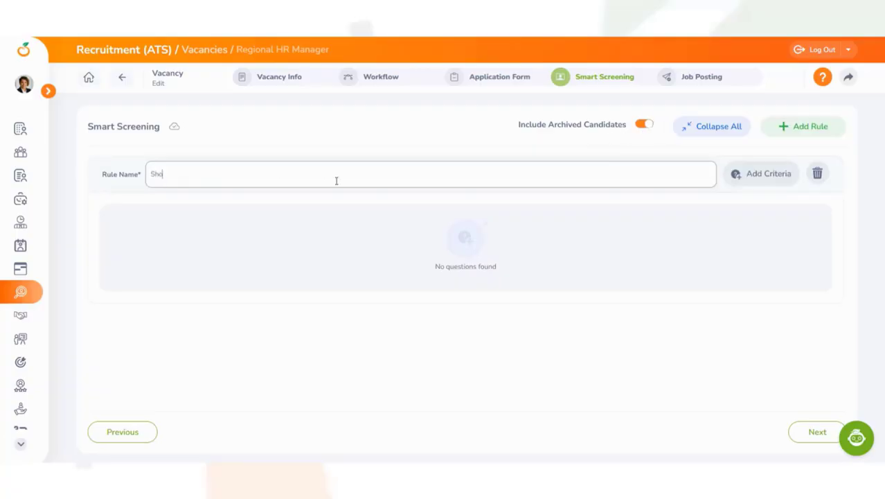
pyautogui.write('rtlist candidates with 5+ years of work experience')
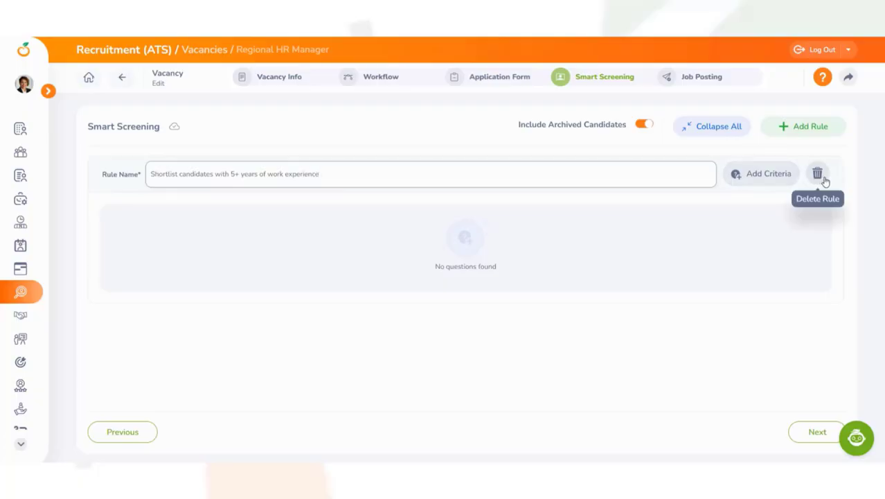
# - Add a criterion to the rule for the human resources management years-of-experience question with the condition Is in
pyautogui.click(788, 181)
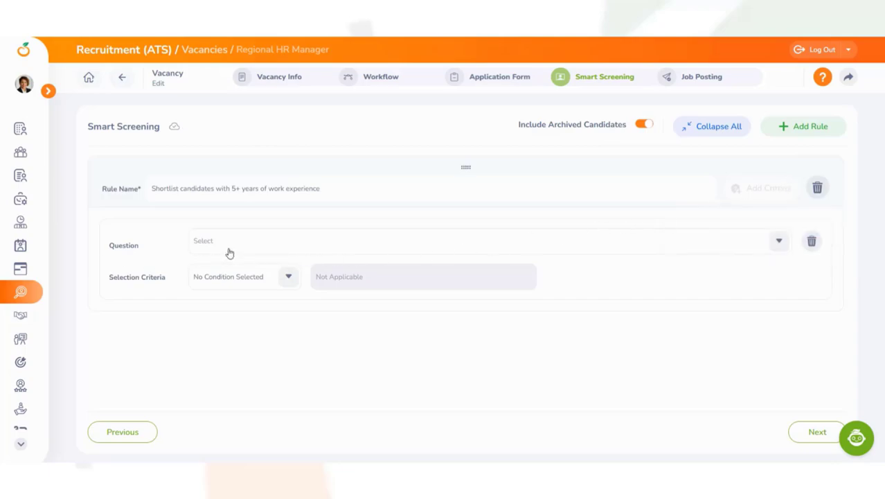
pyautogui.click(324, 254)
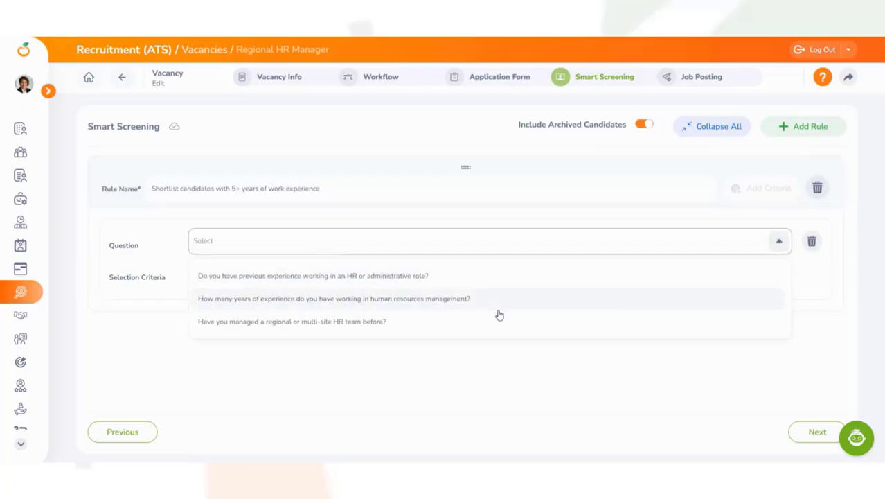
pyautogui.click(380, 299)
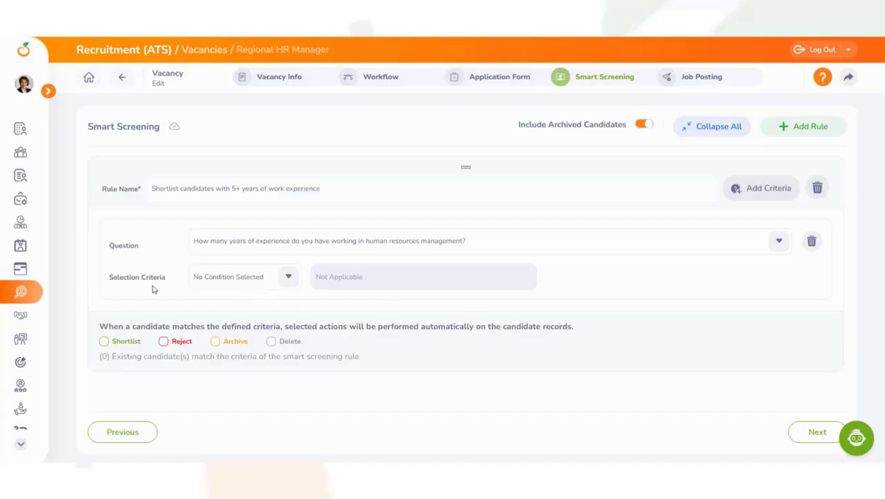
pyautogui.click(200, 280)
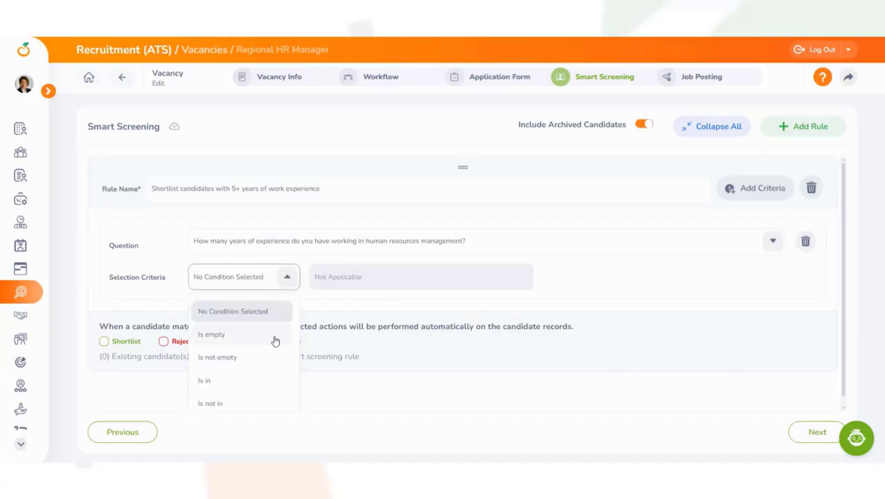
pyautogui.click(274, 383)
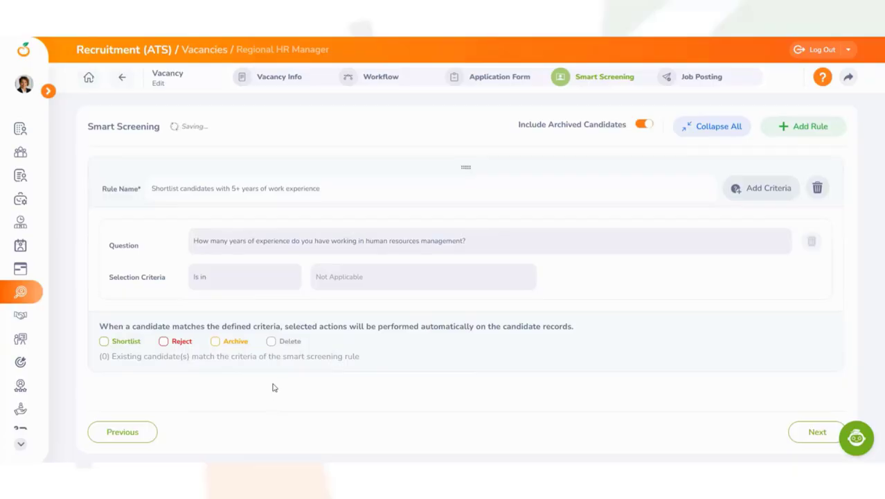
# - Set the criterion's matching answer to 6–10 years and choose Shortlist as the automatic action
pyautogui.click(324, 276)
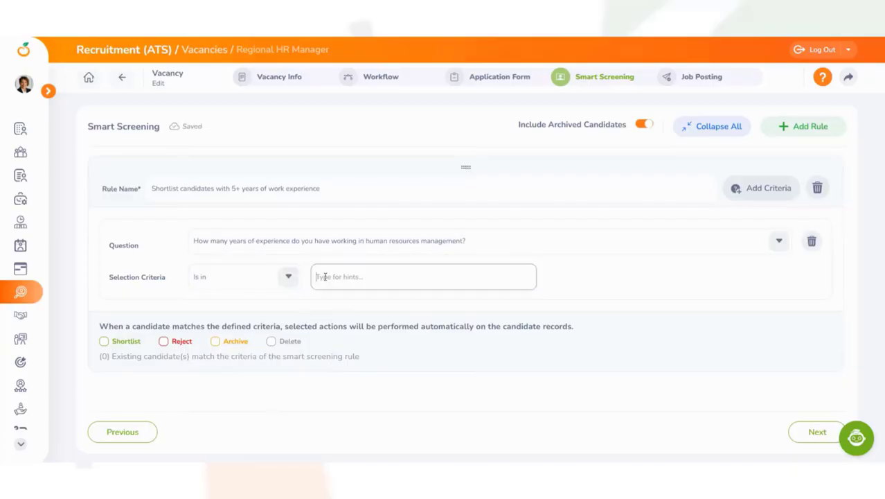
pyautogui.write('6')
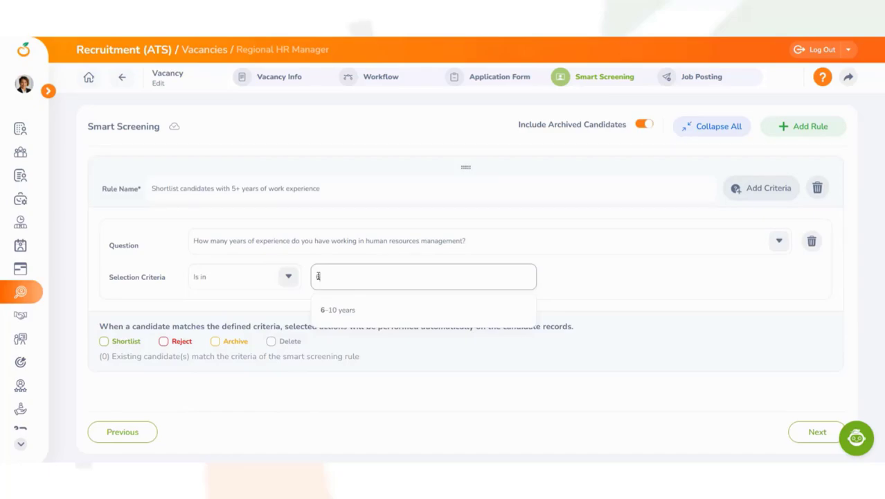
pyautogui.click(417, 315)
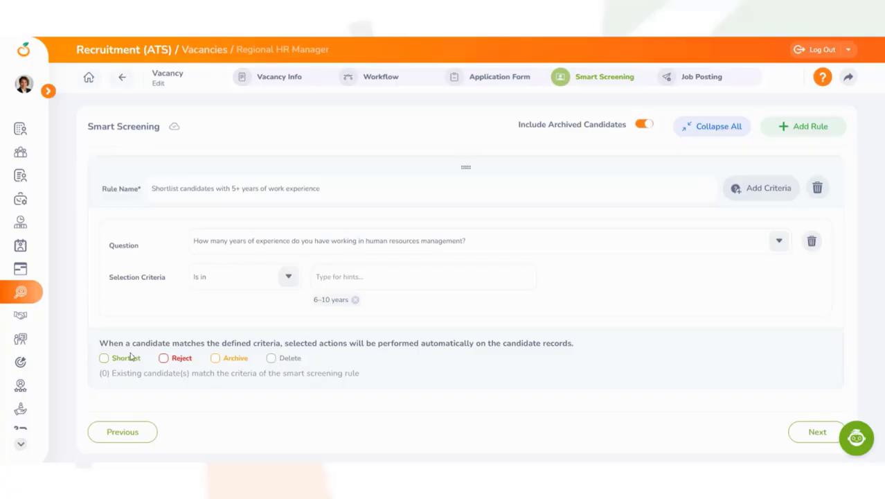
pyautogui.click(106, 359)
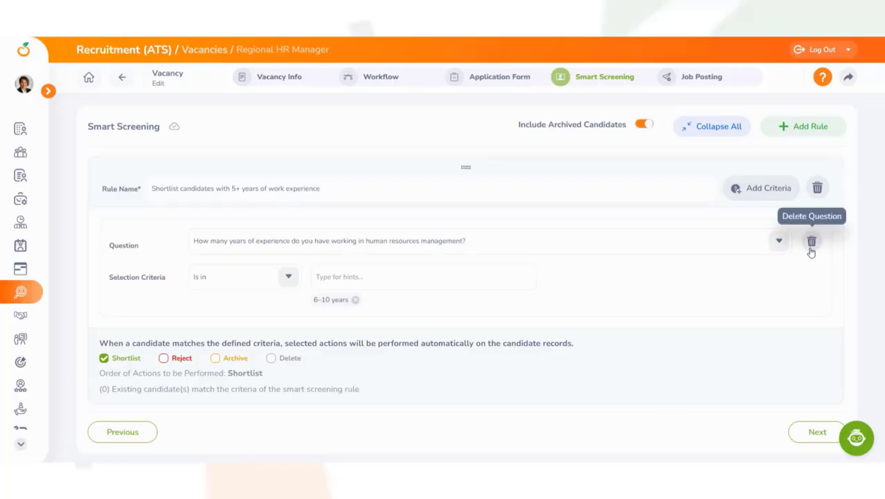
# - Go to the Job Posting stage and make the job post's Key Responsibilities heading bold with a larger font size
pyautogui.click(664, 81)
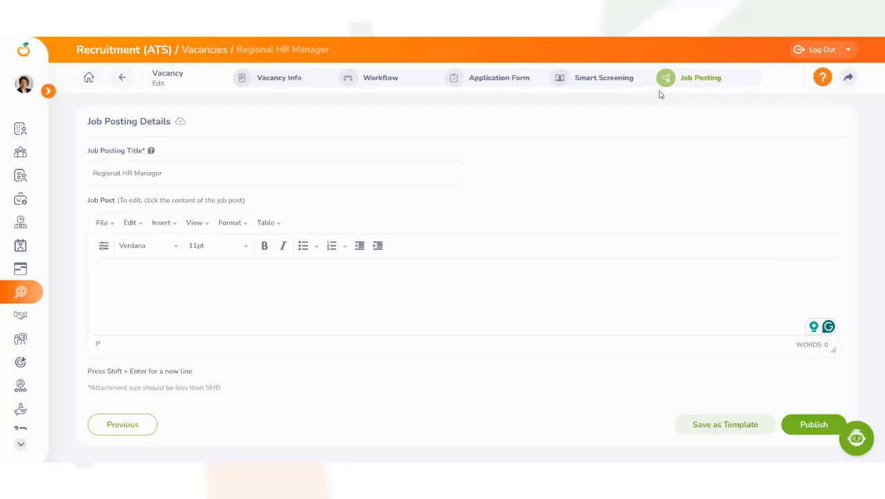
pyautogui.moveTo(151, 150)
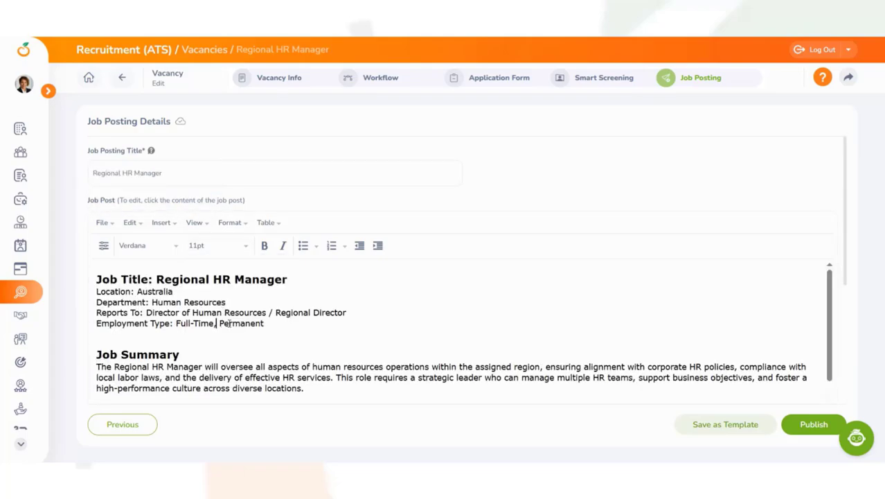
pyautogui.scroll(-2, 230, 324)
pyautogui.moveTo(177, 300); pyautogui.dragTo(96, 301)
pyautogui.click(217, 246)
pyautogui.click(223, 318)
pyautogui.click(265, 246)
pyautogui.click(239, 319)
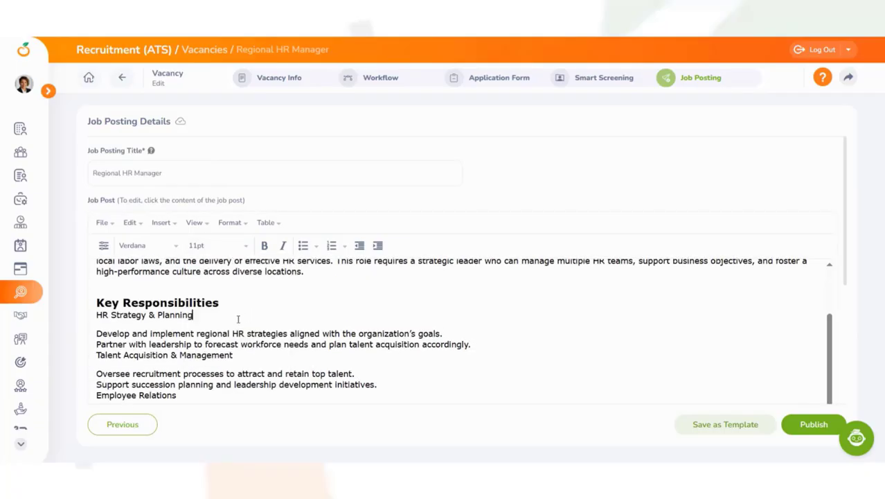
# - Review the rest of the job post down to Benefits and publish the vacancy to the website and RSS feed
pyautogui.scroll(-5, 484, 341)
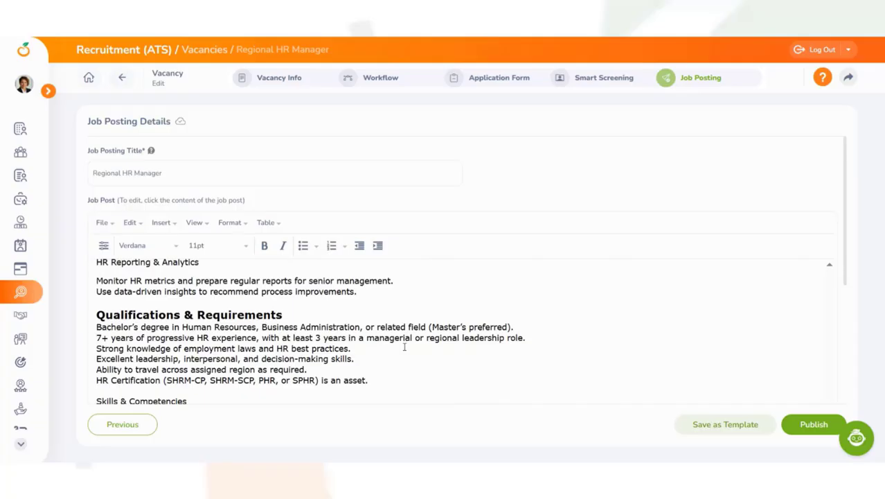
pyautogui.moveTo(838, 242); pyautogui.dragTo(840, 367)
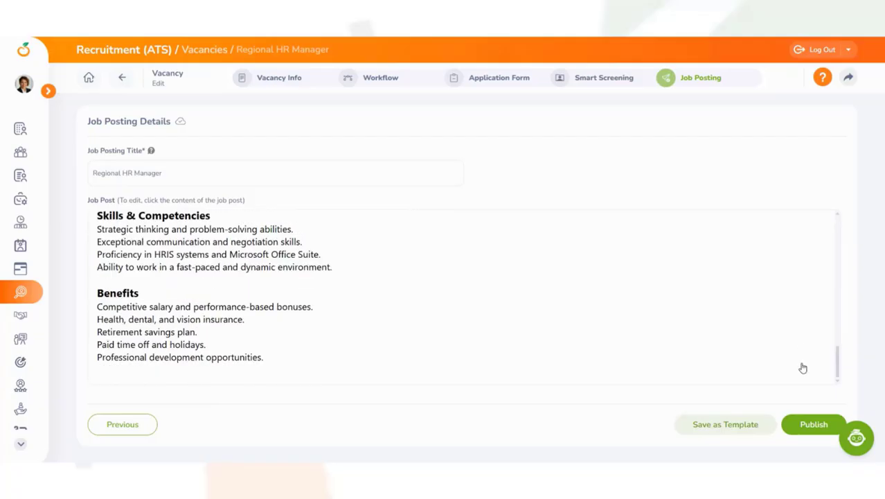
pyautogui.click(794, 425)
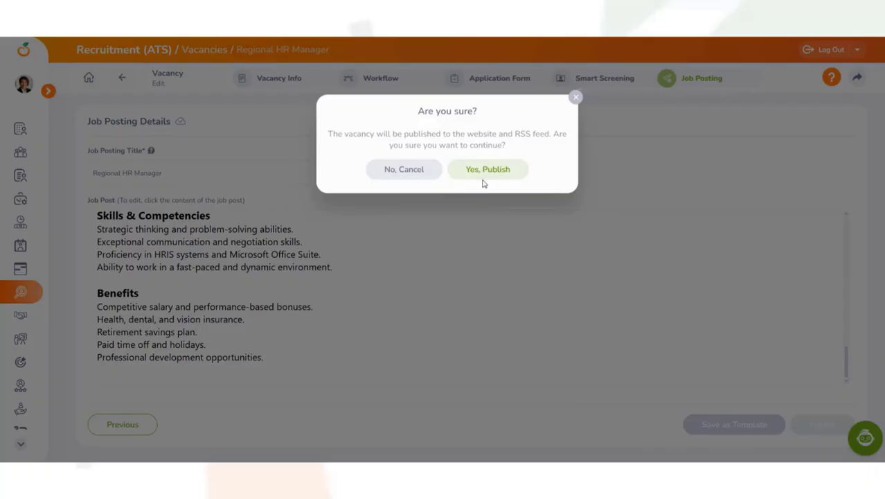
pyautogui.click(506, 174)
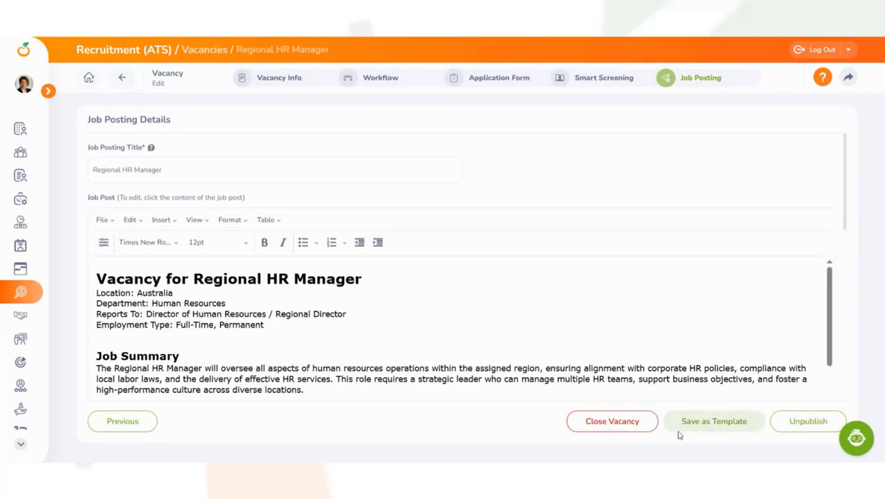
# - Save the vacancy as a template named "Vacancy Template for Regional HR Manager", including its job posting, smart screening and workflow
pyautogui.click(731, 431)
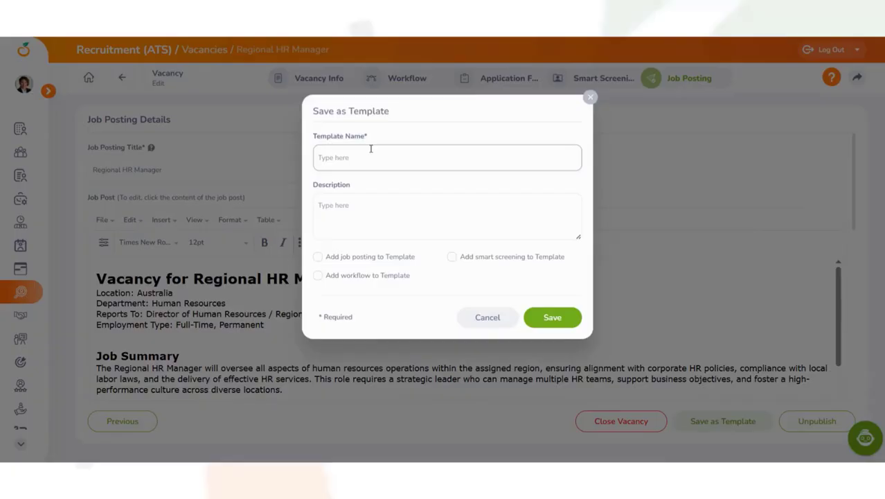
pyautogui.write('Vacancy Template for Regional HR')
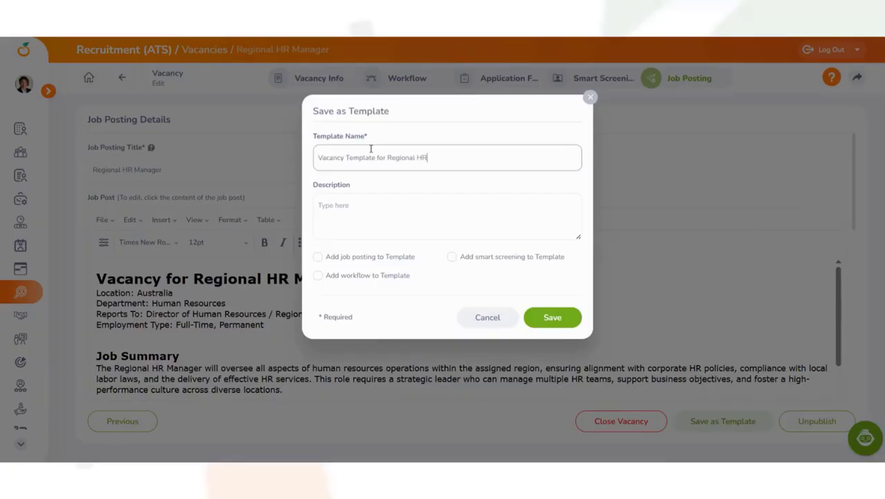
pyautogui.write(' Manager')
pyautogui.click(376, 181)
pyautogui.click(318, 258)
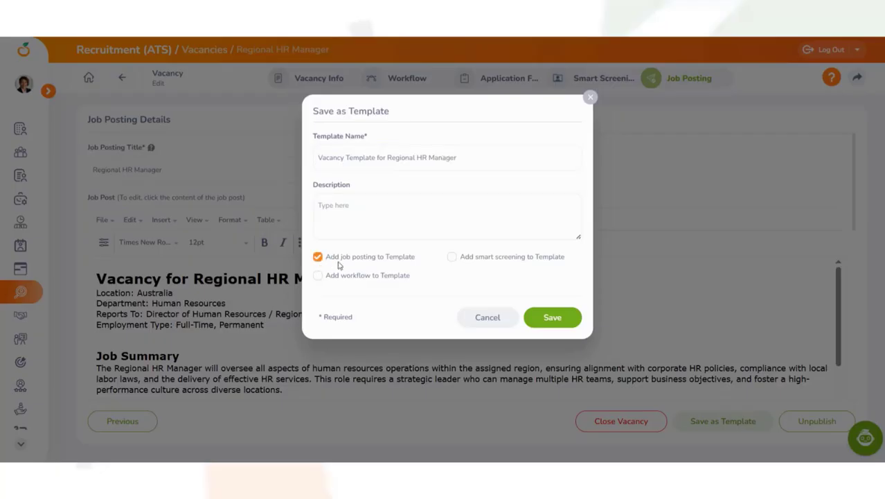
pyautogui.click(453, 259)
pyautogui.click(317, 276)
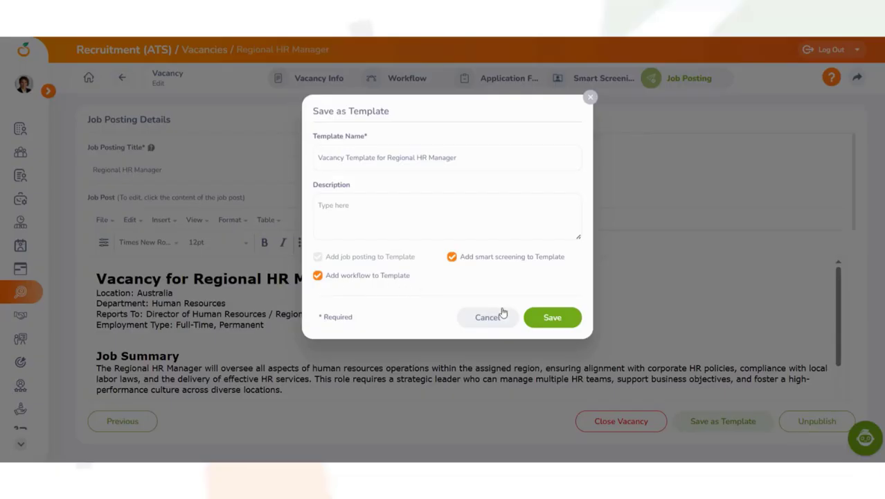
pyautogui.click(558, 318)
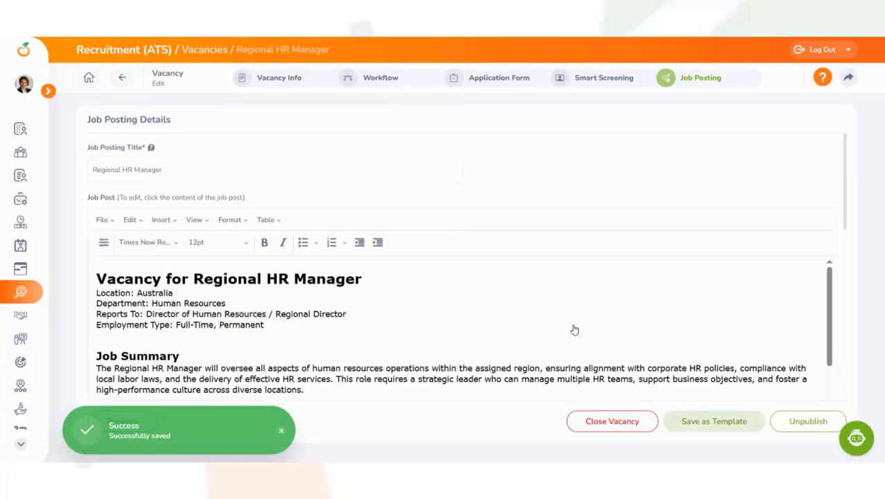
# - Open the published vacancy on the website from Publish Details and read through its job description
pyautogui.scroll(-5, 574, 329)
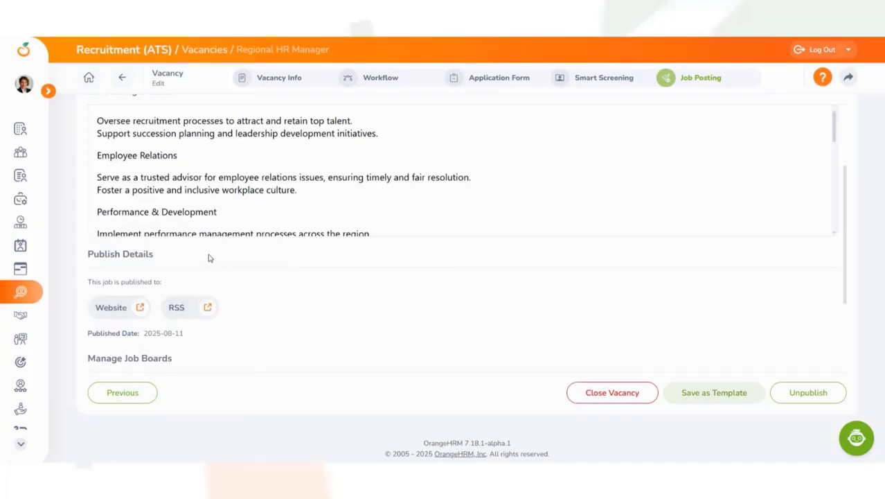
pyautogui.click(139, 308)
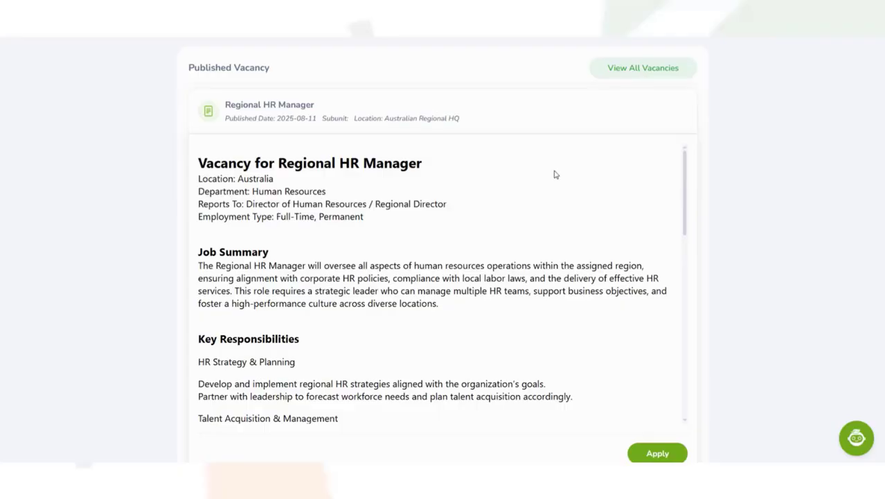
pyautogui.scroll(-9, 554, 174)
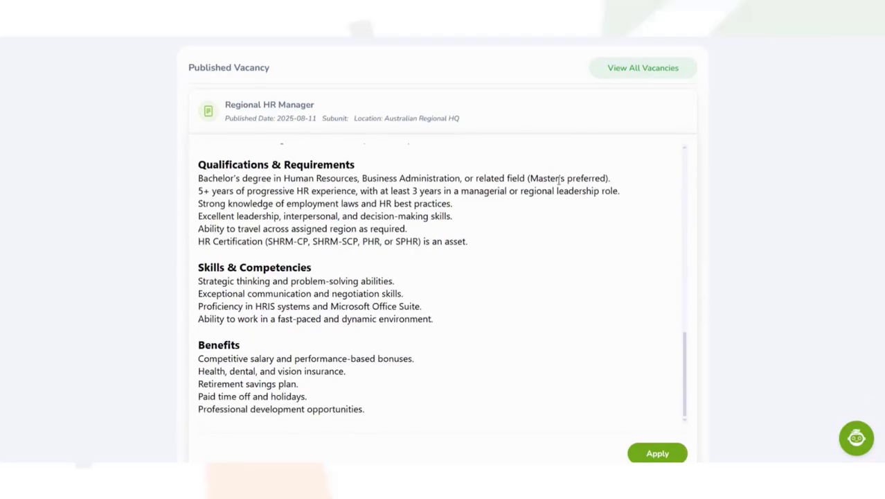
pyautogui.scroll(10, 688, 304)
# - Open the vacancy's job application form and review its candidate fields and three custom questions
pyautogui.click(680, 453)
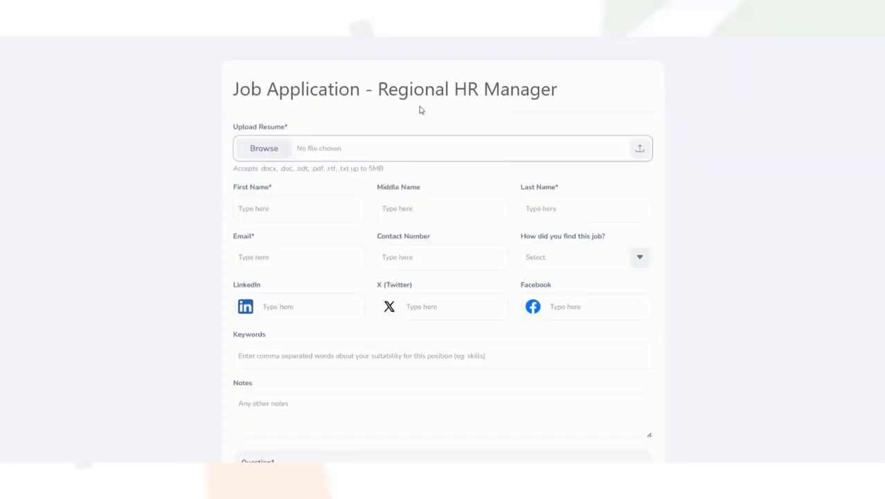
pyautogui.scroll(-3, 700, 109)
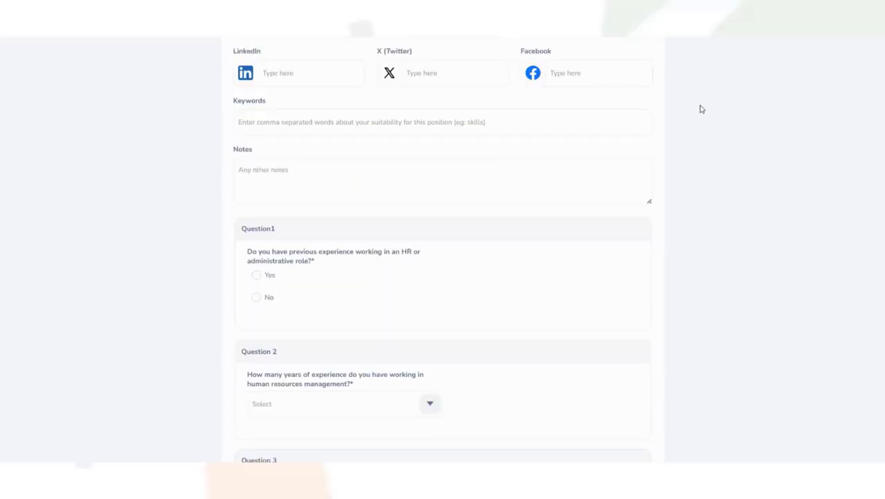
pyautogui.scroll(-2, 701, 113)
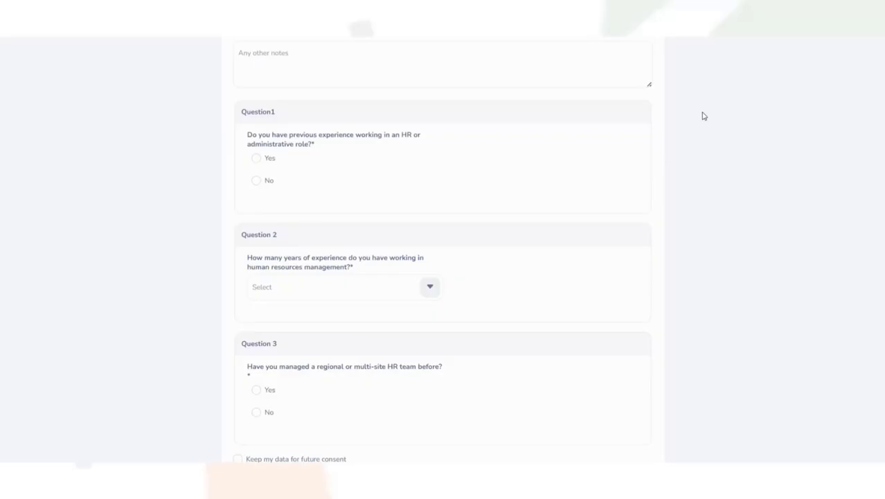
pyautogui.scroll(-2, 703, 115)
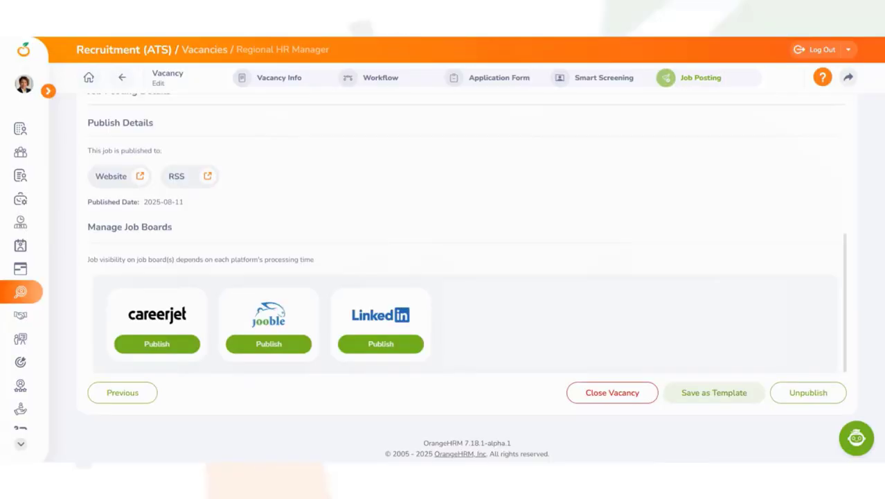